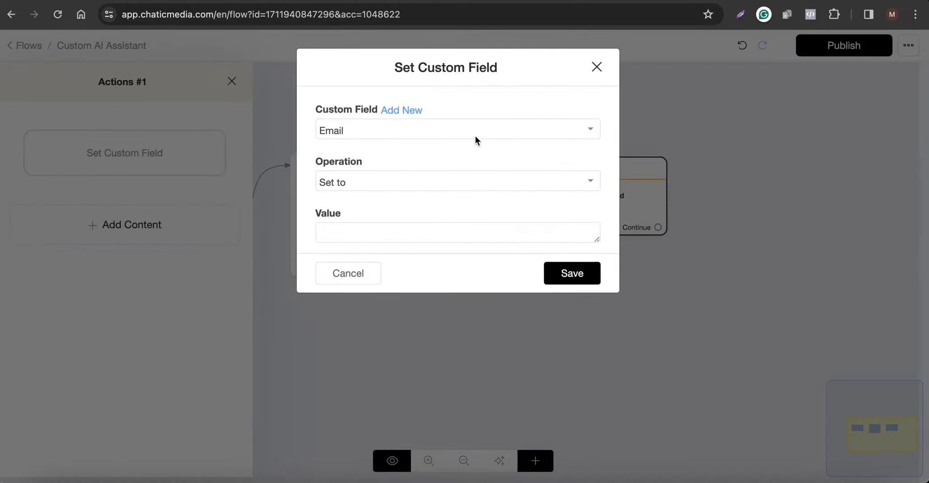
- Create a new custom field named messages_sent with the type Number
left_click(402, 111)
left_click(541, 152)
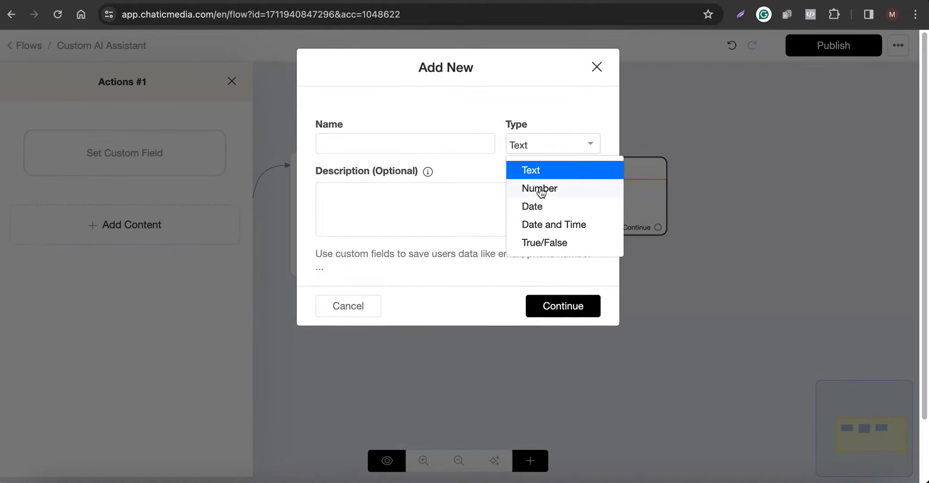
left_click(542, 188)
left_click(382, 148)
type("m")
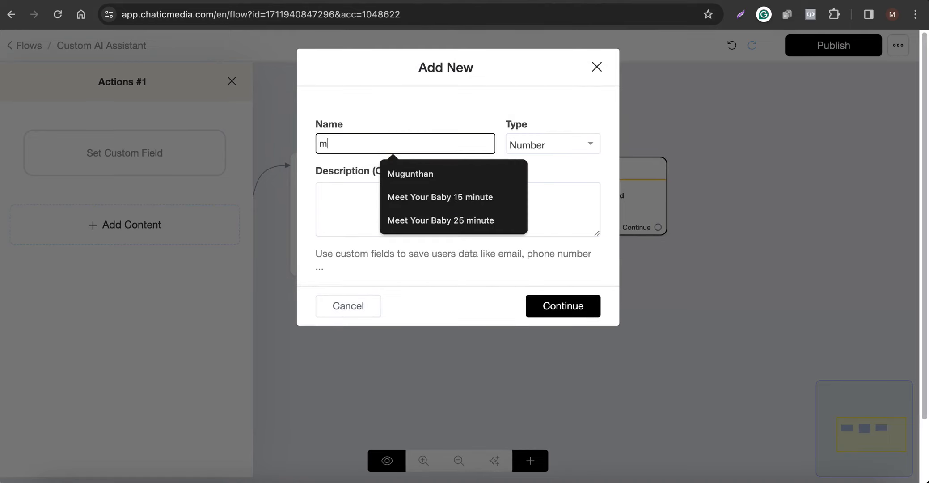
type("essages_sent")
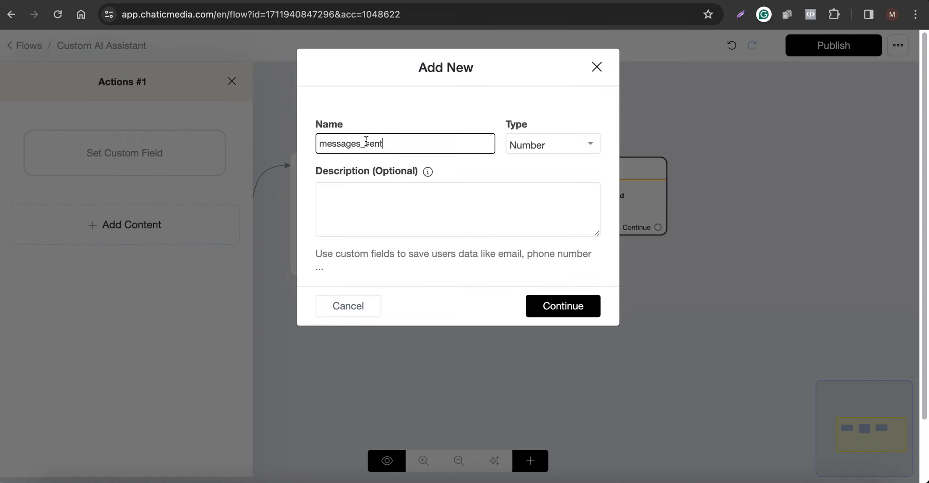
left_click_drag(423, 145, 315, 147)
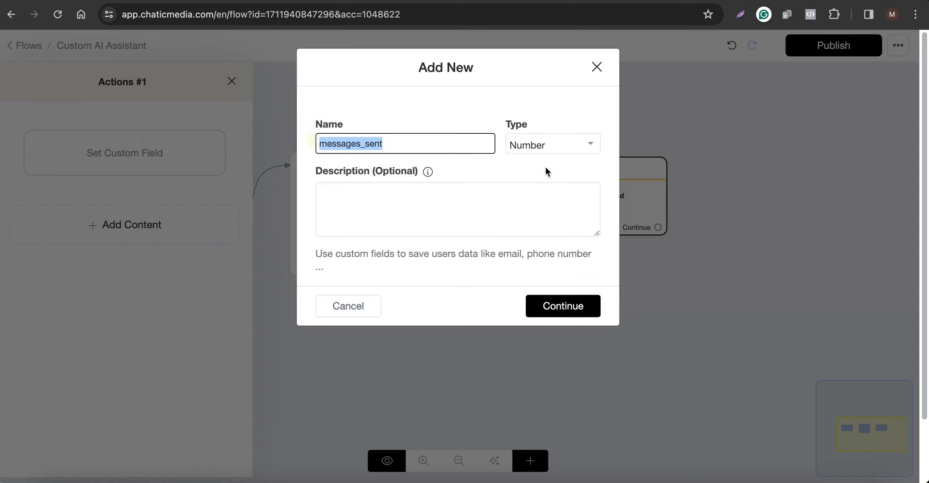
left_click(573, 310)
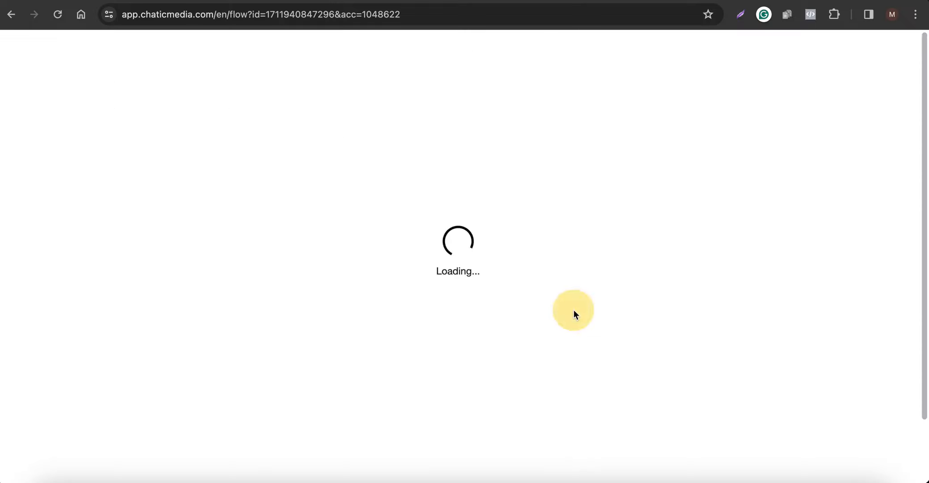
- Set the custom field action to increase messages_sent by 1 and save it
left_click(360, 185)
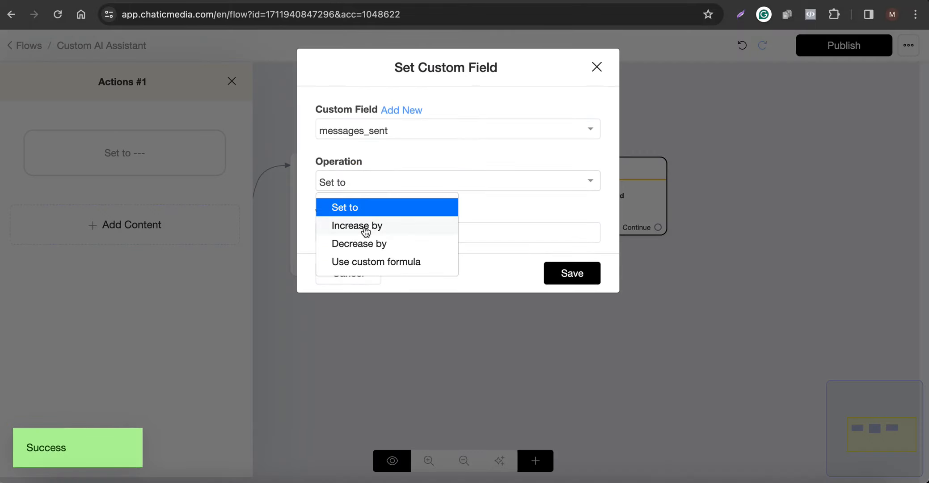
left_click(363, 227)
left_click(361, 232)
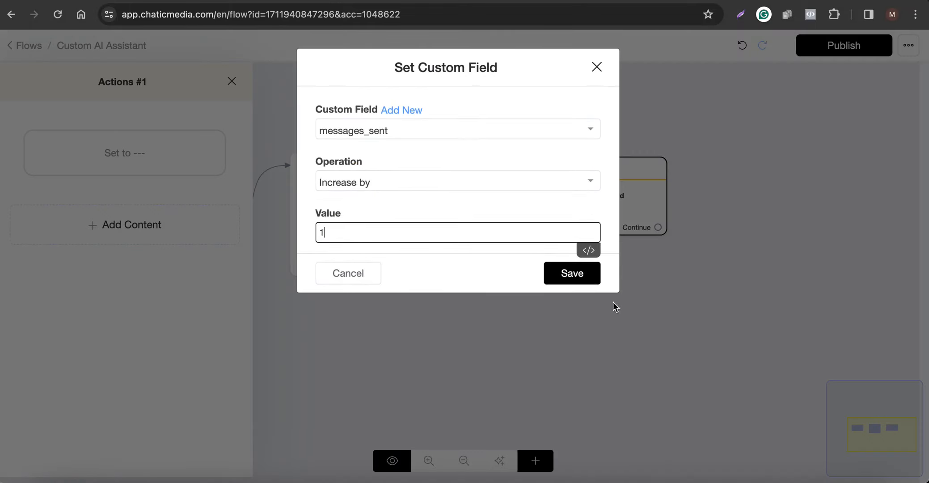
left_click(570, 270)
left_click(612, 353)
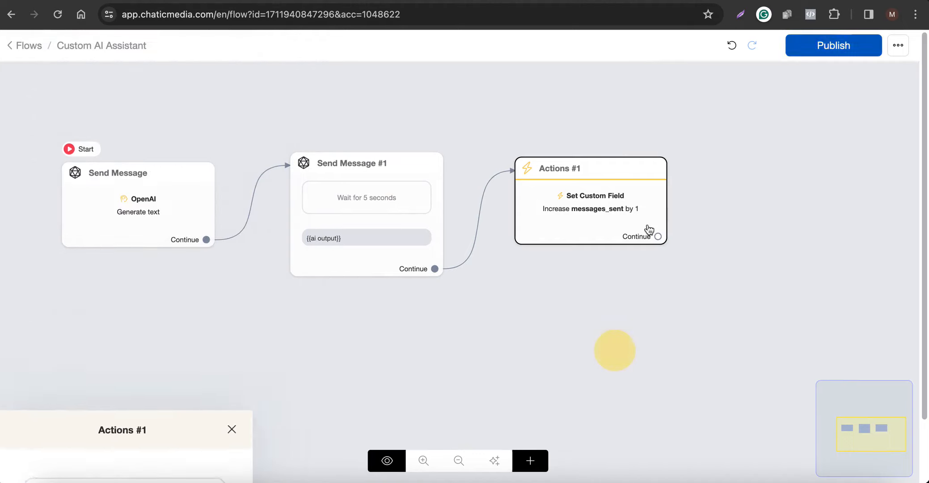
- Shift the Actions #1, Send Message #1 and Send Message blocks along the canvas to free space before the first block
mouse_move(587, 208)
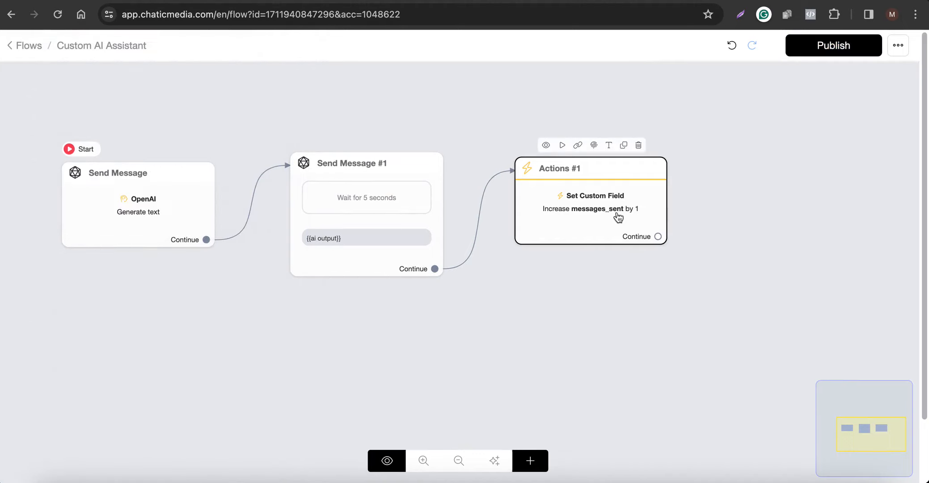
left_click_drag(618, 218, 794, 215)
left_click_drag(372, 201, 585, 201)
left_click_drag(170, 218, 349, 218)
scroll(442, 222, "down", 3)
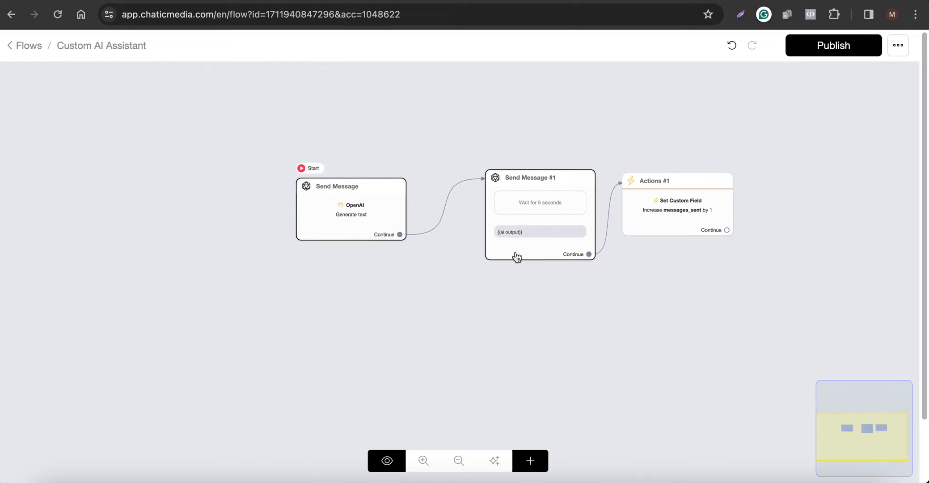
left_click_drag(514, 229, 497, 228)
- Add a Condition block to the flow and place it just before and below the first Send Message block
left_click(534, 450)
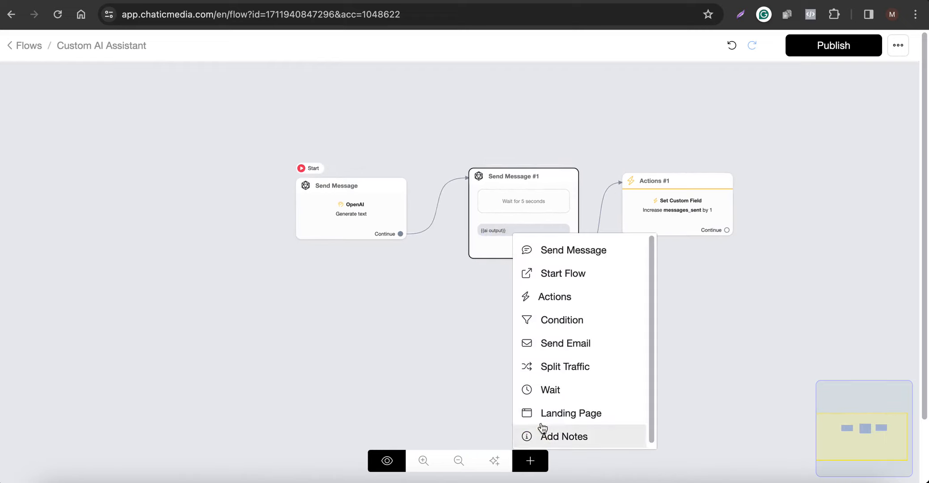
left_click(562, 321)
left_click_drag(696, 328, 261, 283)
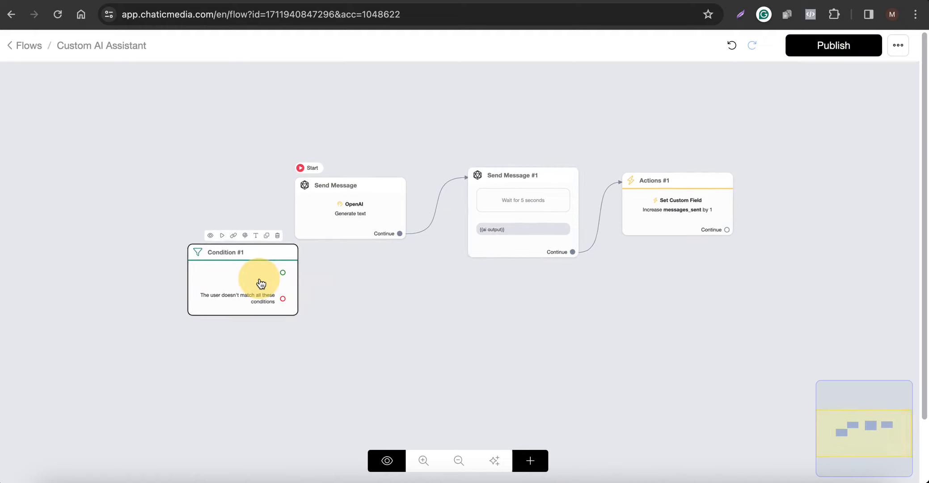
left_click(260, 283)
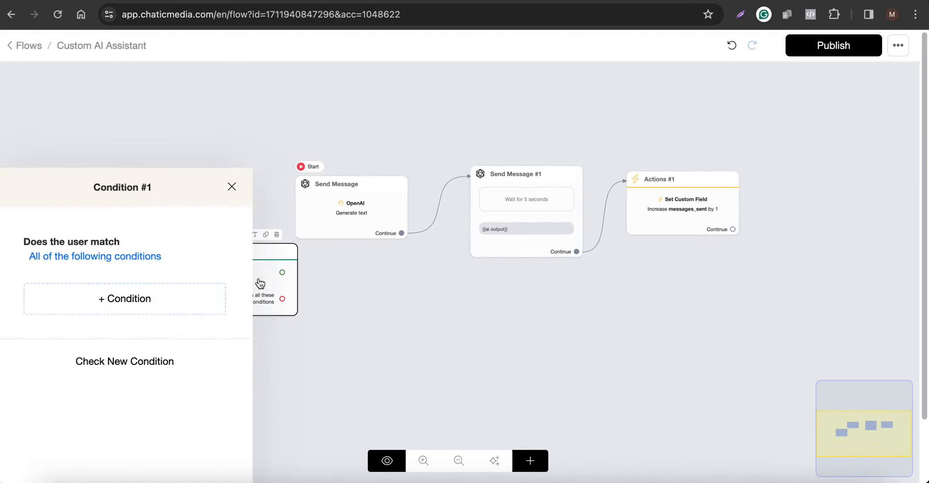
left_click(341, 279)
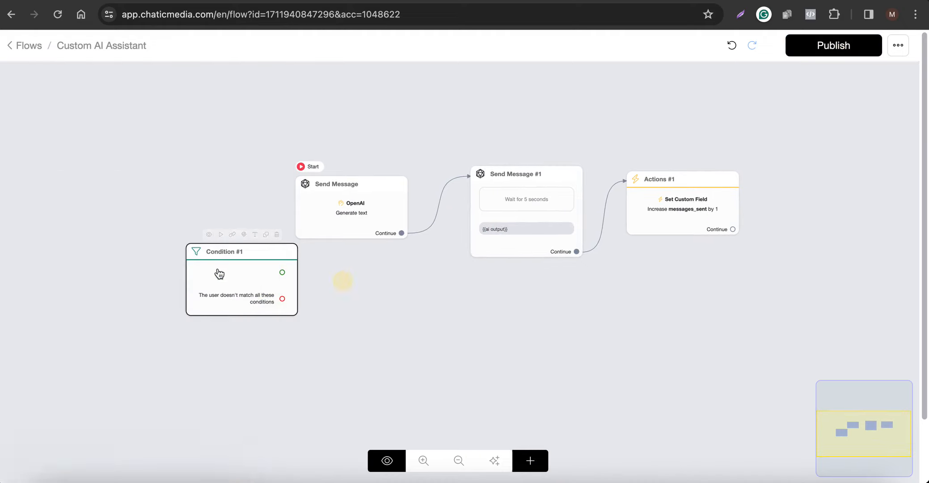
- Make the Condition block the flow's starting step and place it ahead of the Send Message block
left_click(220, 235)
left_click_drag(238, 286, 170, 187)
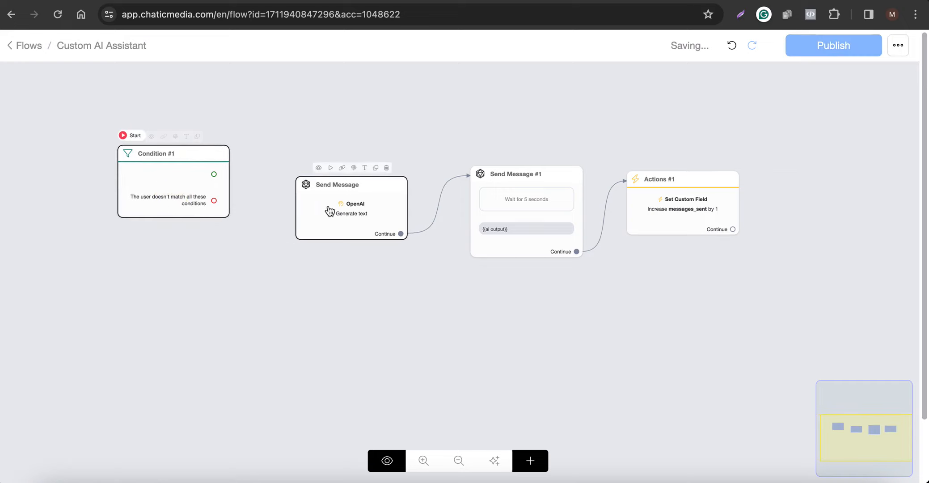
left_click(331, 169)
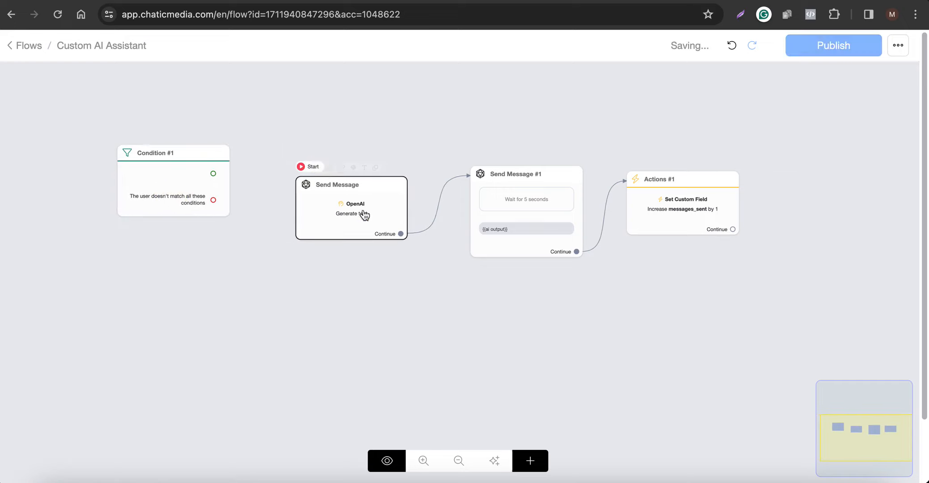
left_click(152, 137)
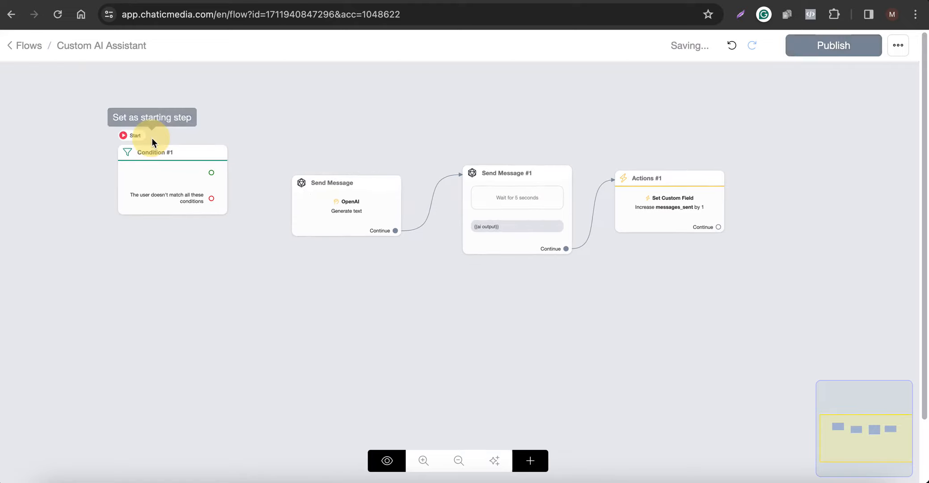
- Add a condition to the Condition block requiring messages_sent to be Less than or Equal to 5
left_click(173, 250)
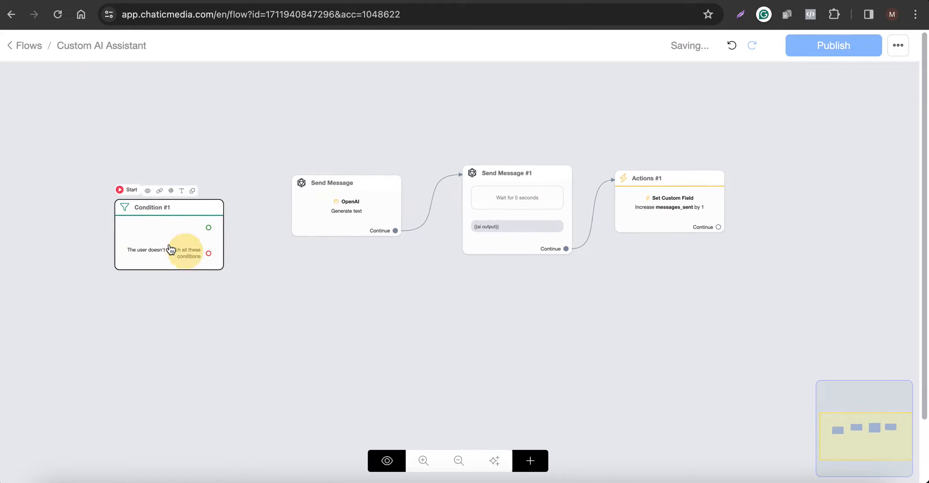
left_click(120, 196)
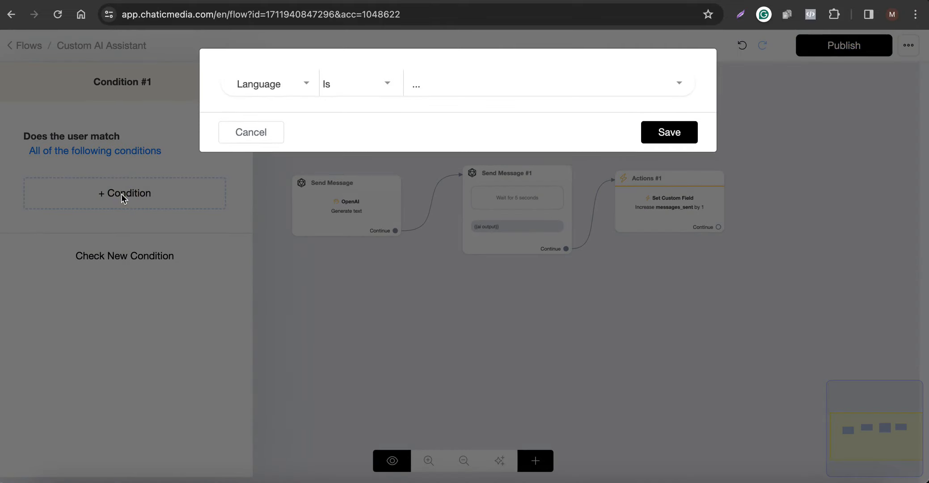
left_click(277, 88)
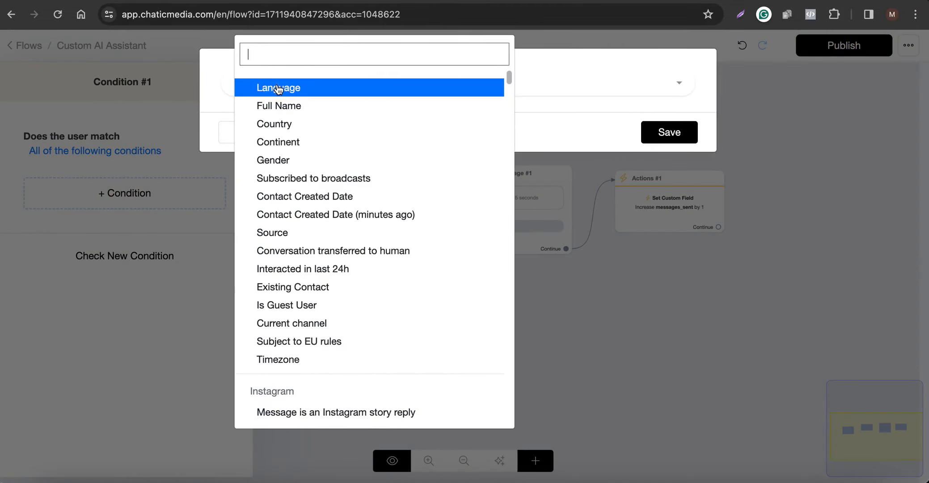
type("messa")
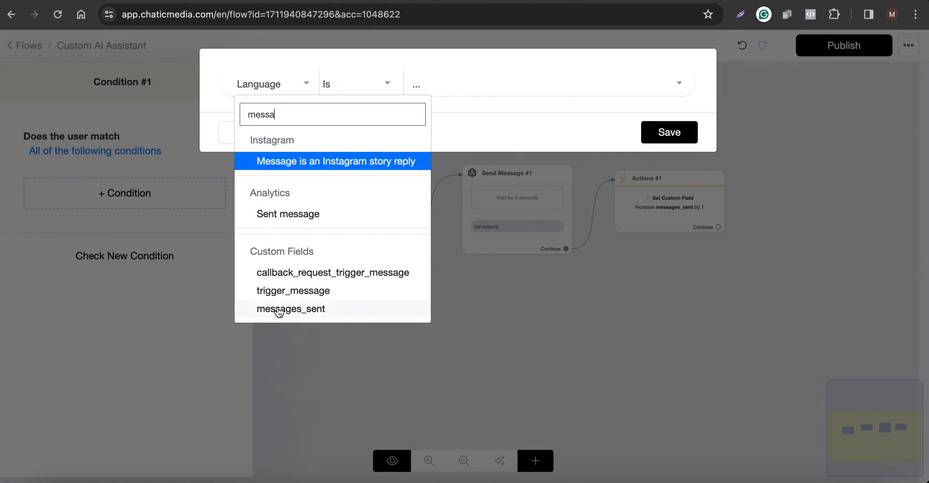
left_click(279, 309)
left_click(383, 92)
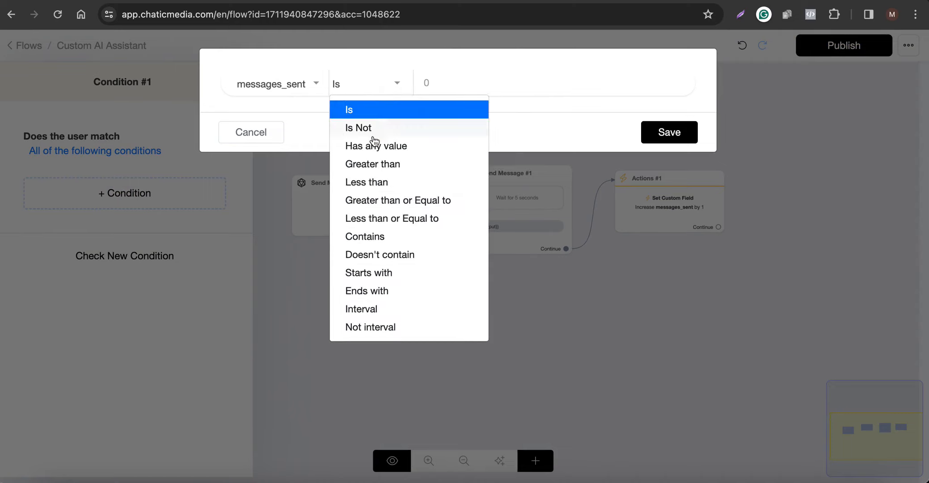
left_click(384, 224)
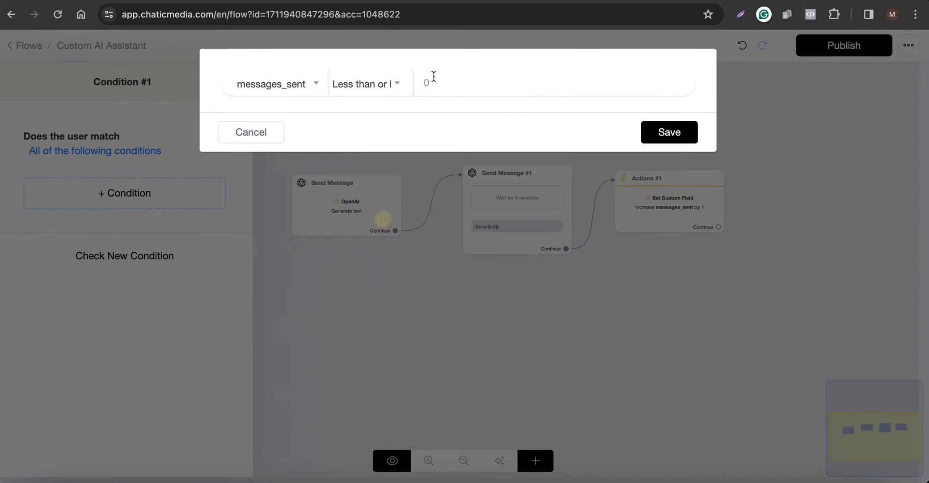
left_click(442, 85)
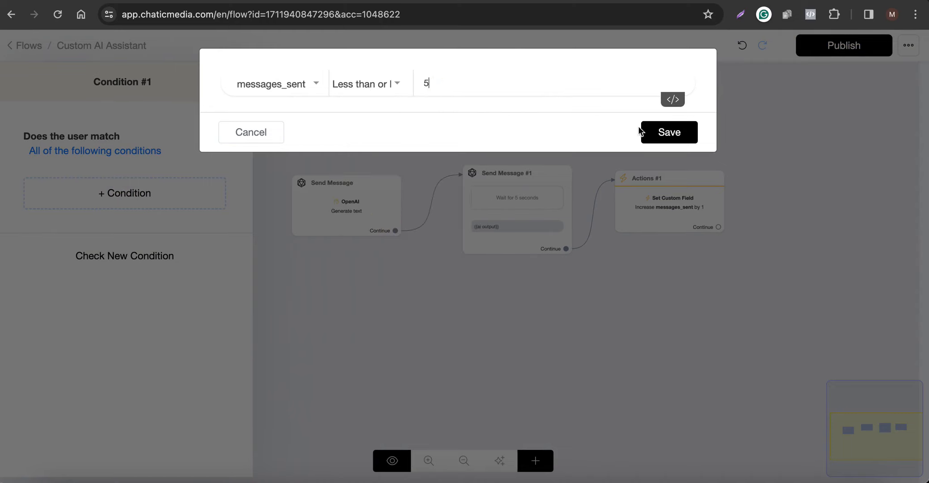
left_click(657, 132)
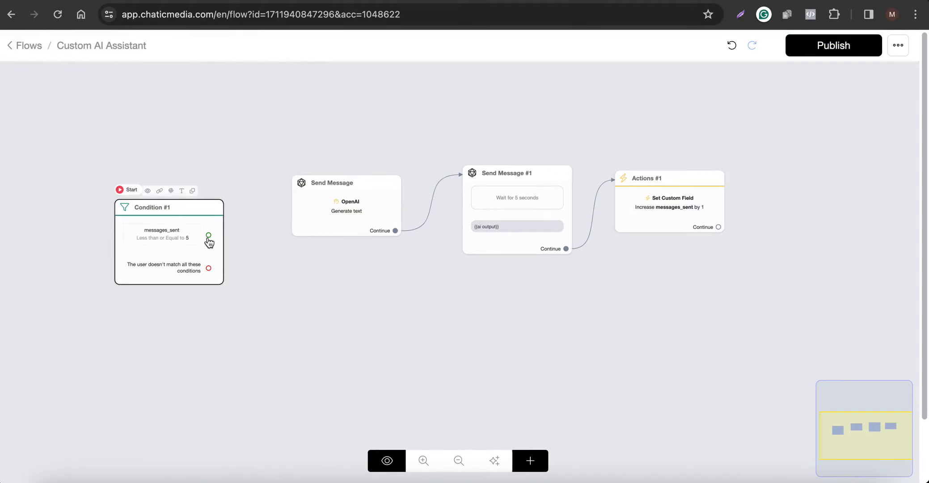
- Connect the condition's matching branch to the OpenAI Send Message block
left_click_drag(210, 236, 357, 209)
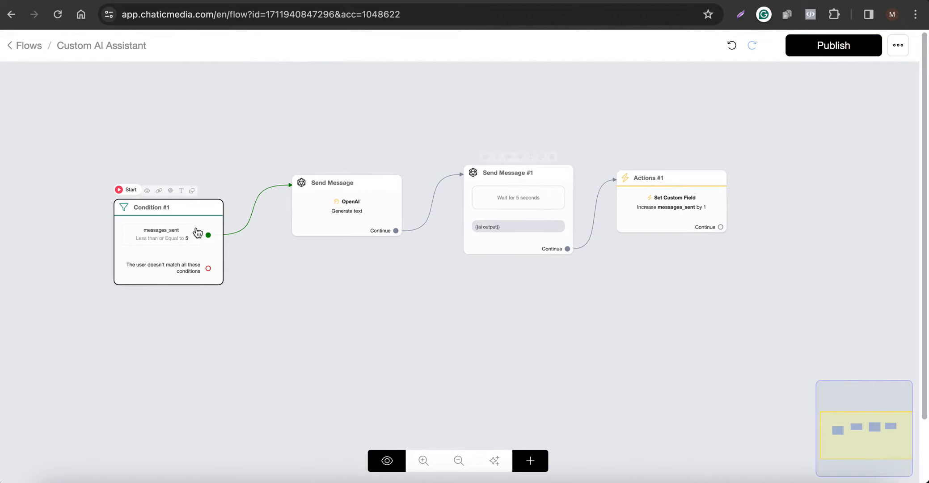
left_click_drag(209, 268, 277, 329)
left_click(351, 282)
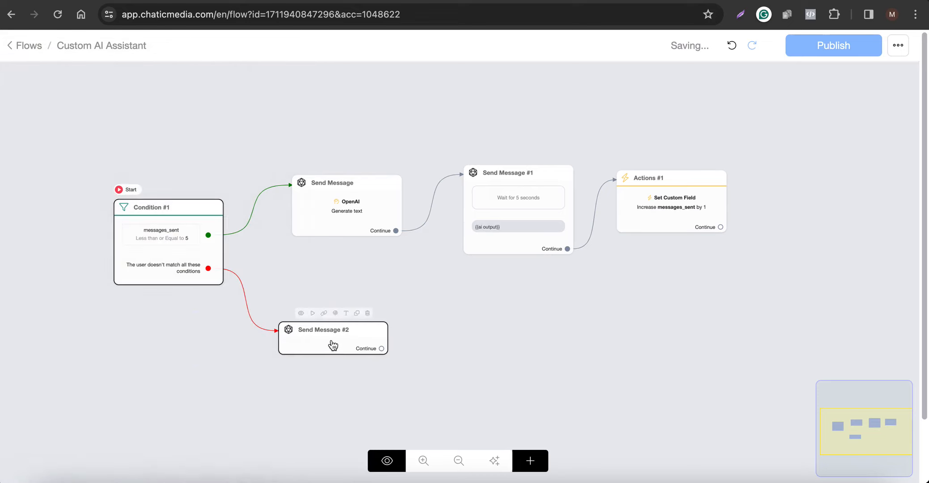
left_click(367, 313)
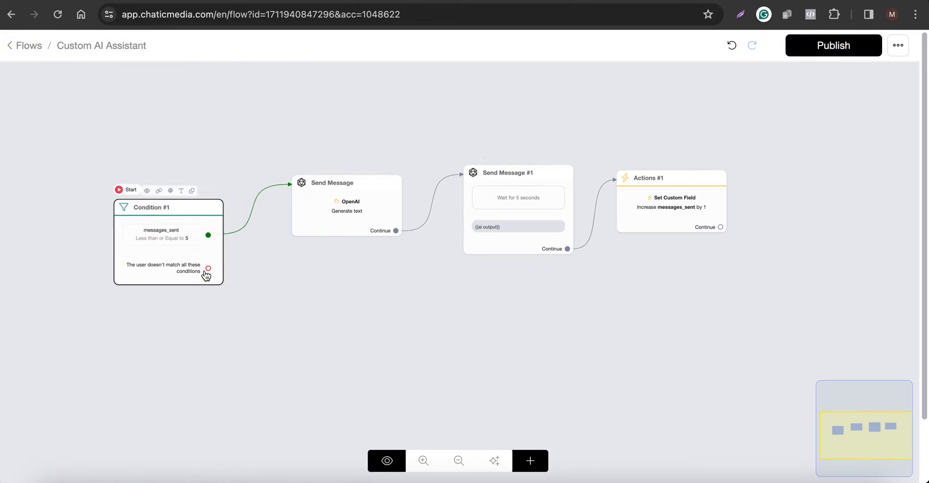
- Create a new Send Message block from the condition's non-matching branch, placed below the OpenAI block
left_click_drag(207, 268, 256, 336)
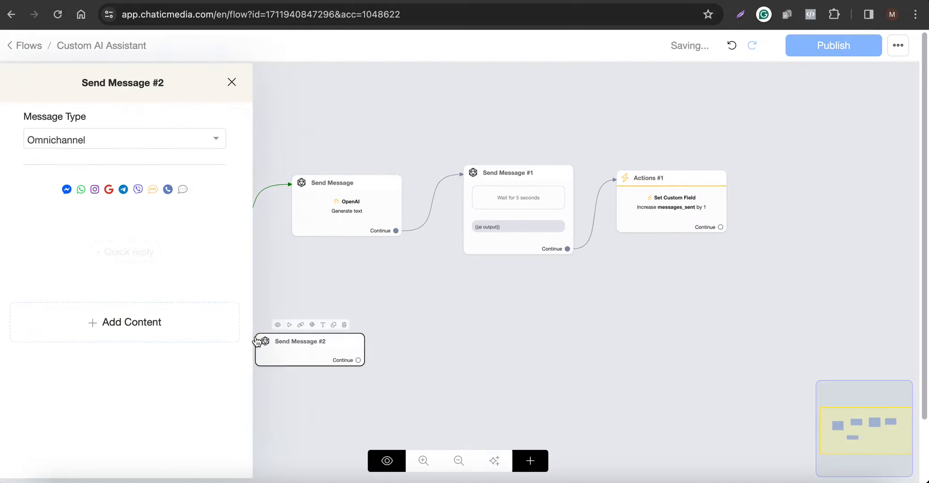
left_click(407, 322)
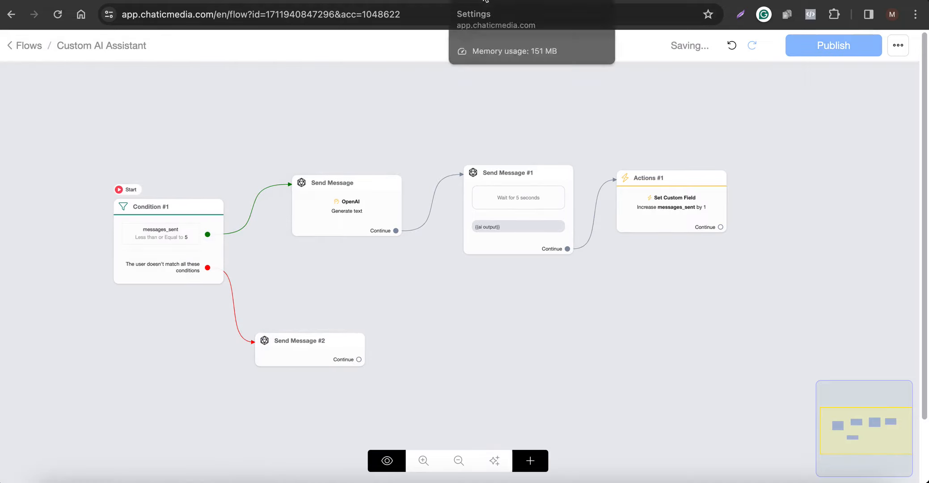
- Create a new tag named "Paid Customer" in the Tags section of the account's Flows area
left_click(358, 2)
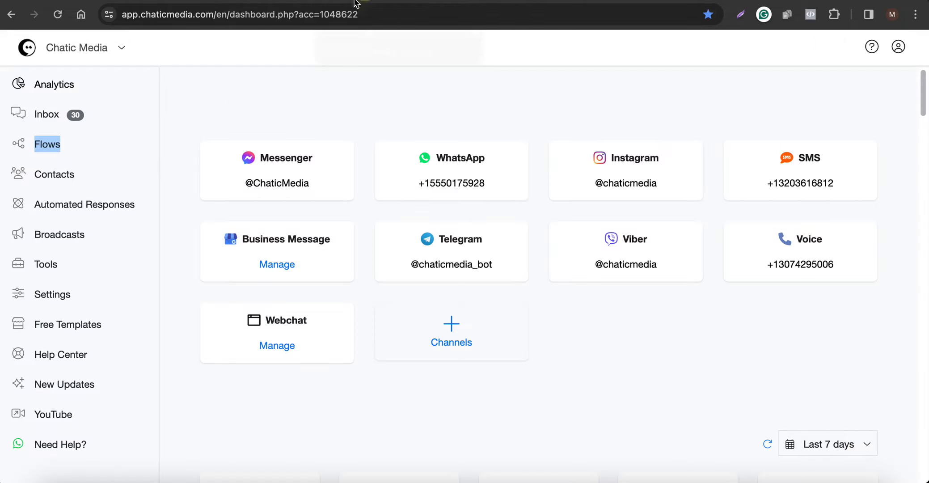
left_click(54, 153)
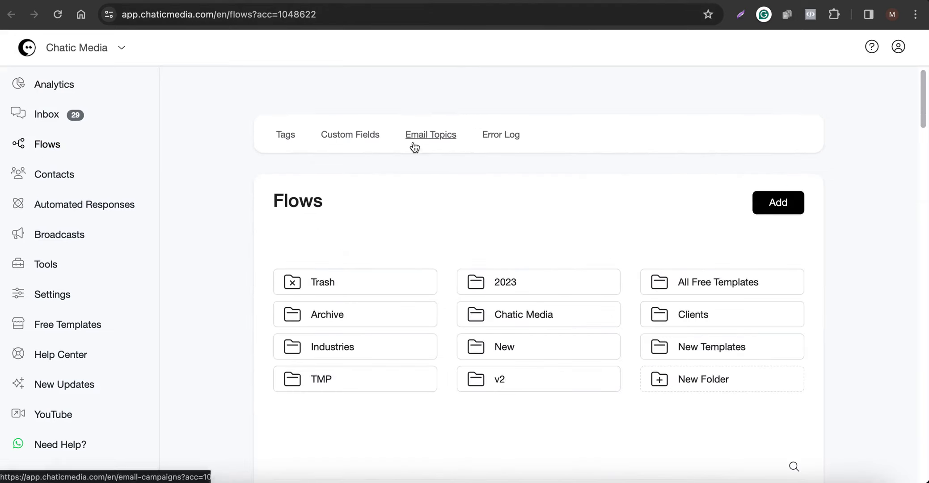
left_click(286, 140)
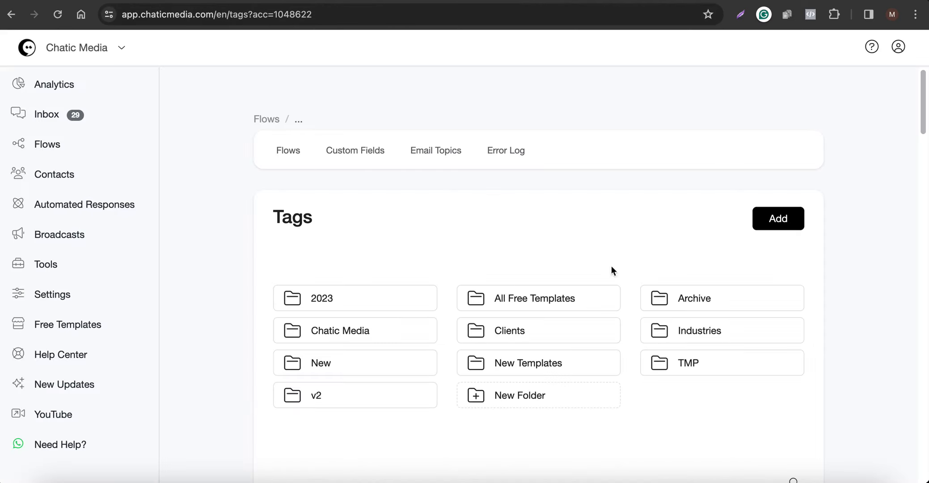
left_click(777, 220)
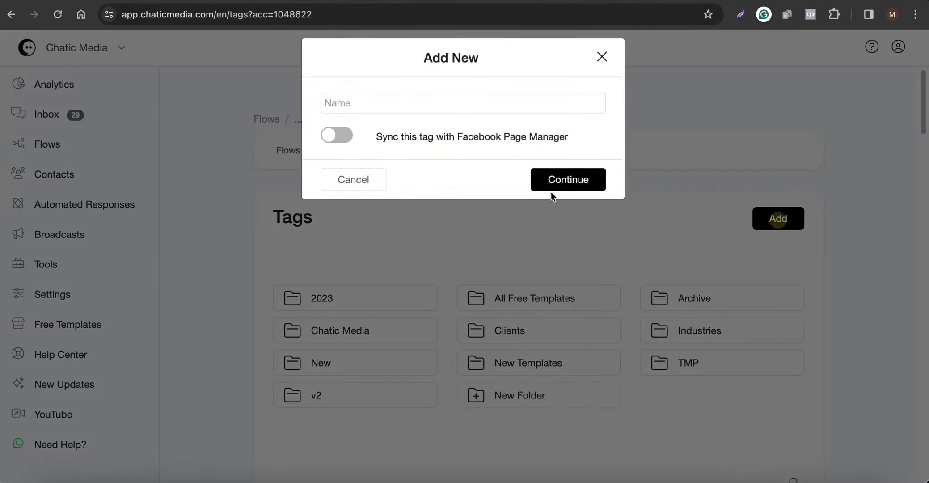
left_click(369, 117)
type("Paid Customer")
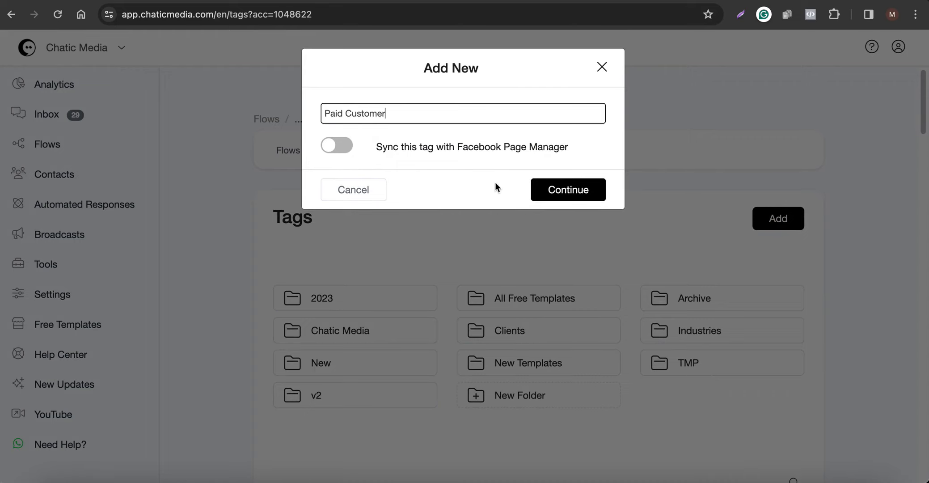
left_click(552, 189)
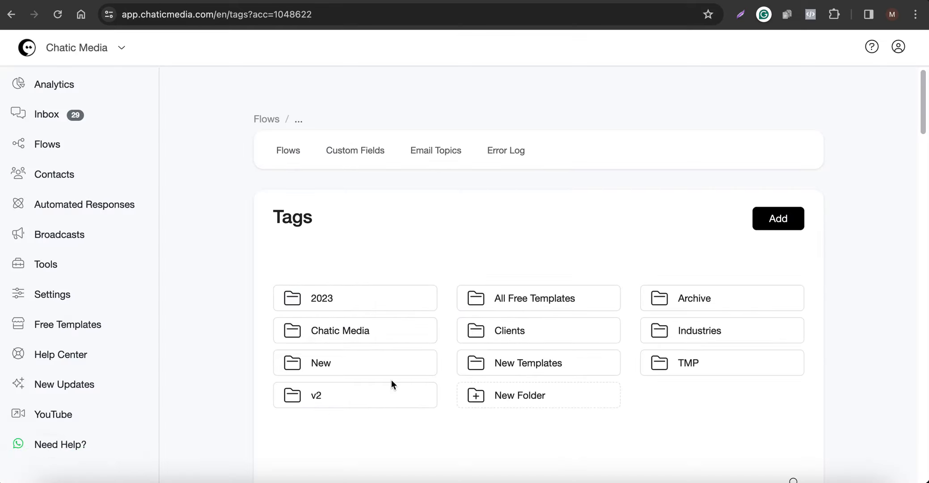
- Search the tag list for "paid" to check the newly created tag
key("ctrl+f")
type("paid")
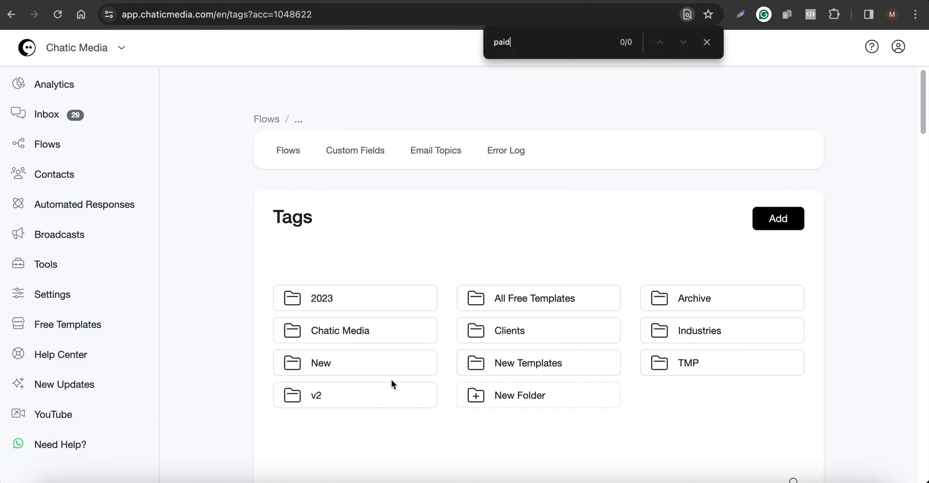
scroll(446, 403, "down", 4)
scroll(766, 312, "down", 2)
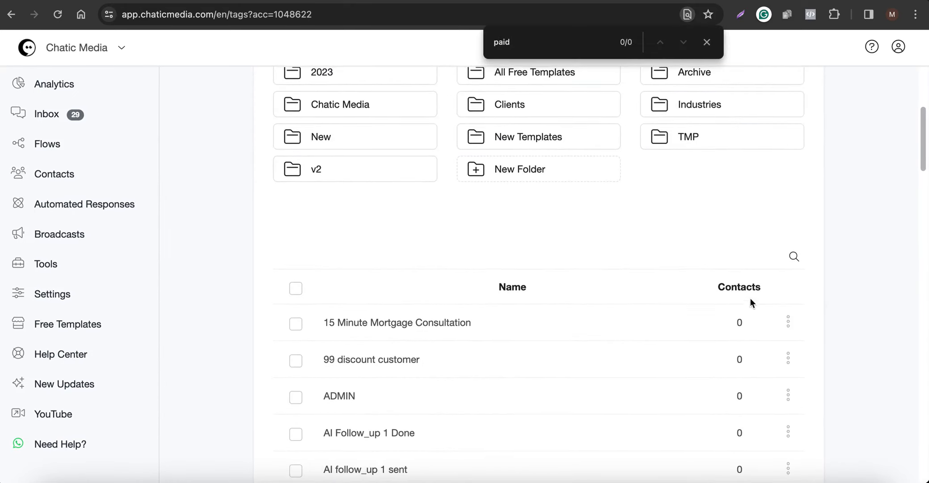
left_click(795, 257)
type("paid")
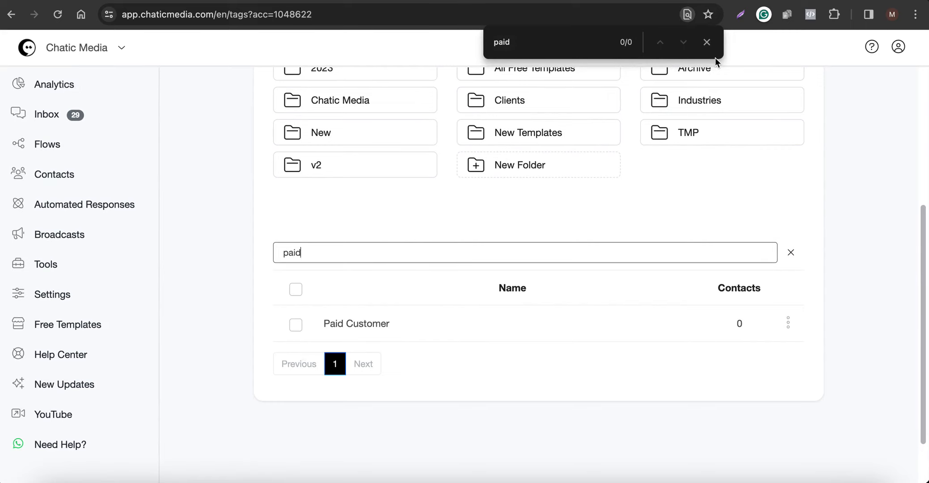
left_click(706, 42)
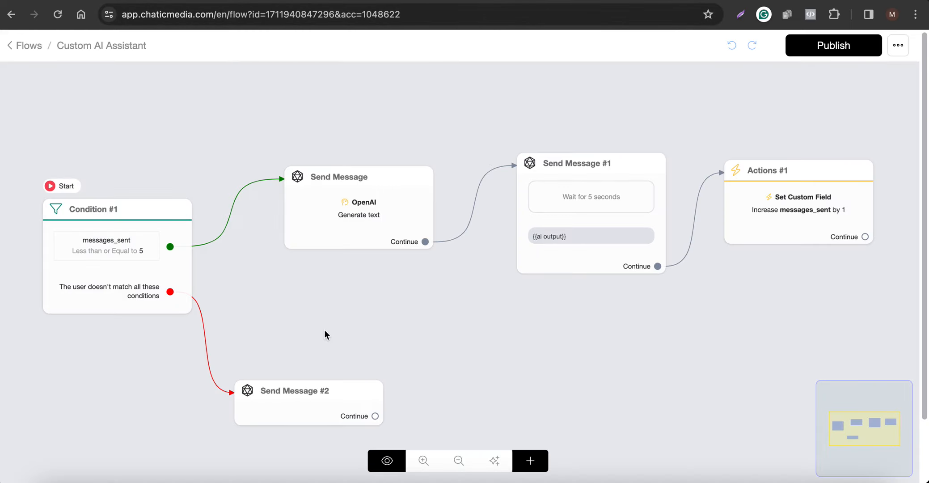
- Delete the empty Send Message #2 block from the Custom AI Assistant flow
left_click_drag(325, 329, 335, 247)
mouse_move(326, 309)
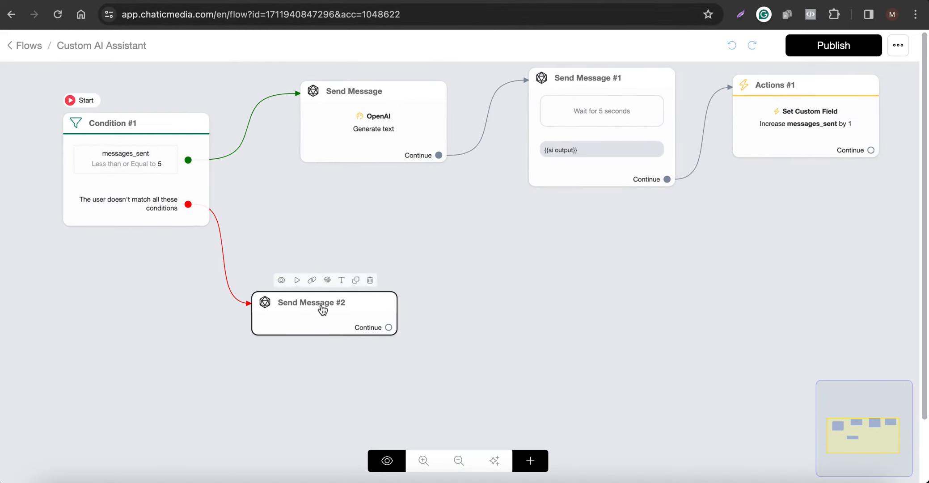
left_click(371, 281)
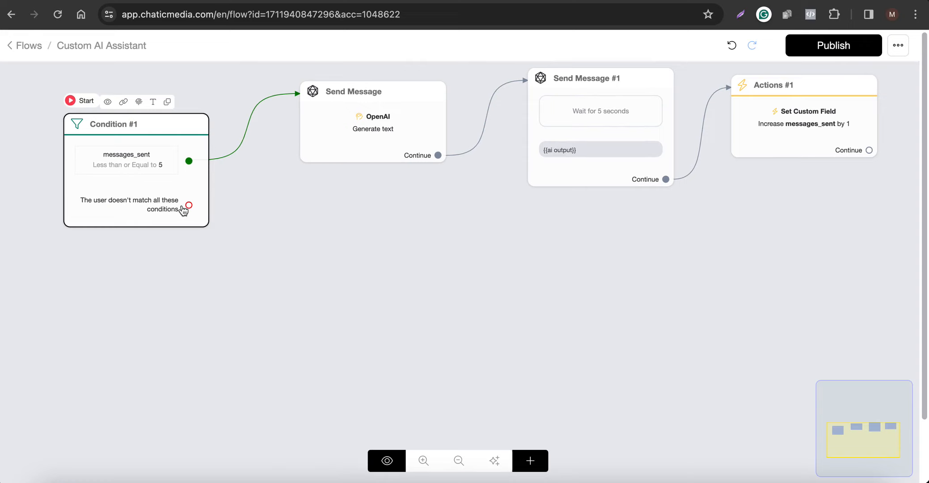
left_click_drag(188, 205, 263, 271)
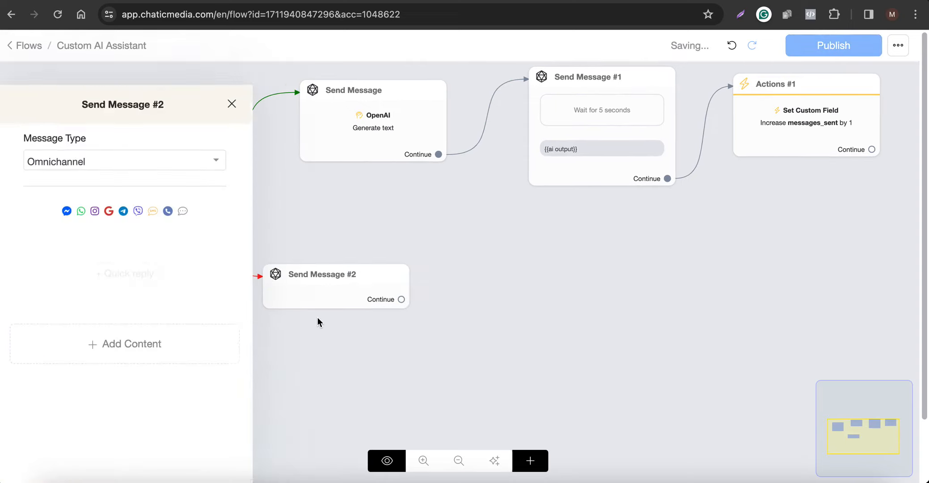
left_click(327, 322)
left_click(381, 253)
- Add a second Condition block below the OpenAI block and connect the first condition's non-matching branch to it
left_click(530, 460)
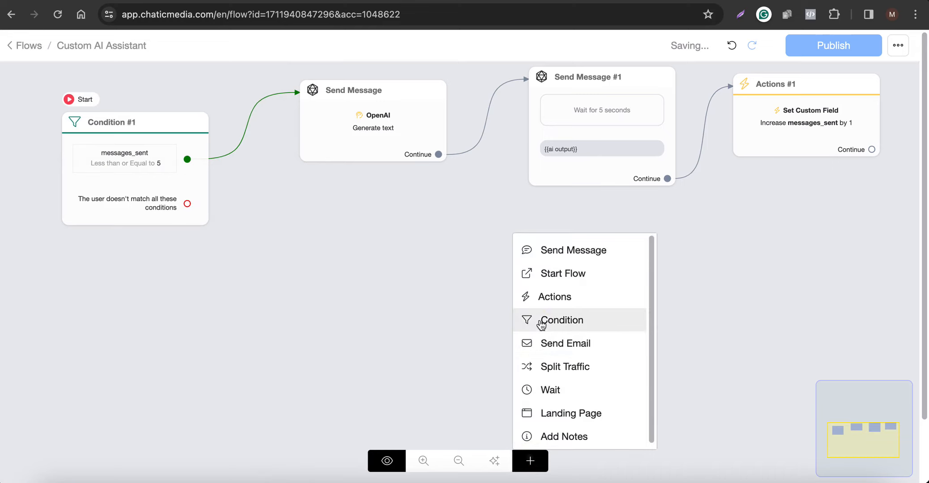
left_click(541, 320)
left_click_drag(620, 325, 230, 255)
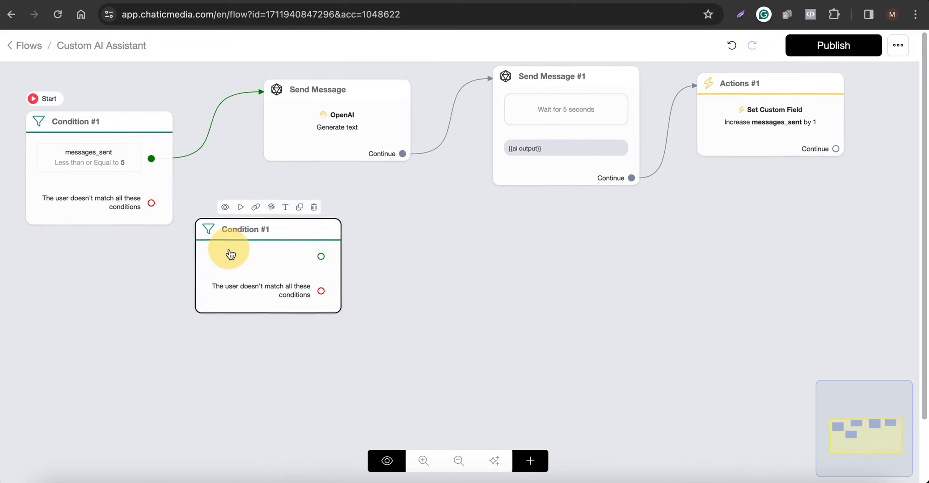
left_click_drag(153, 205, 238, 253)
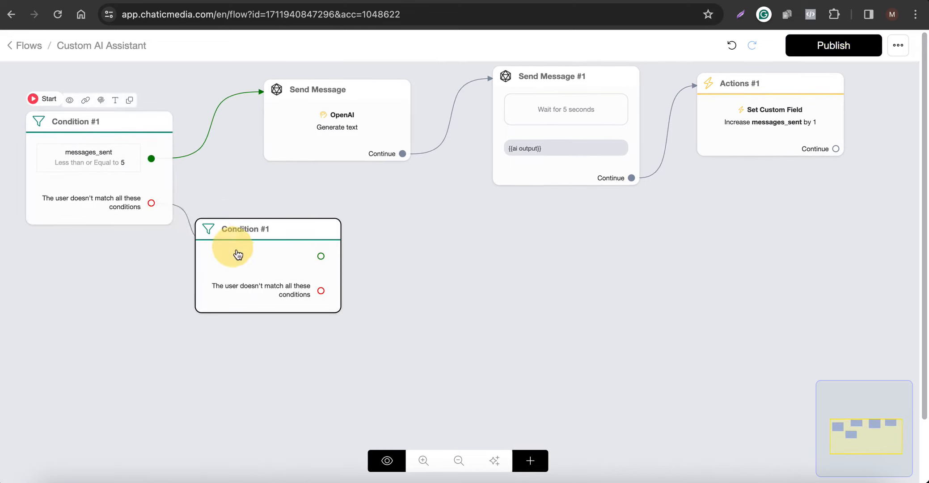
- Add a condition to the new Condition block requiring Tags Is Paid Customer
left_click(284, 258)
left_click(126, 194)
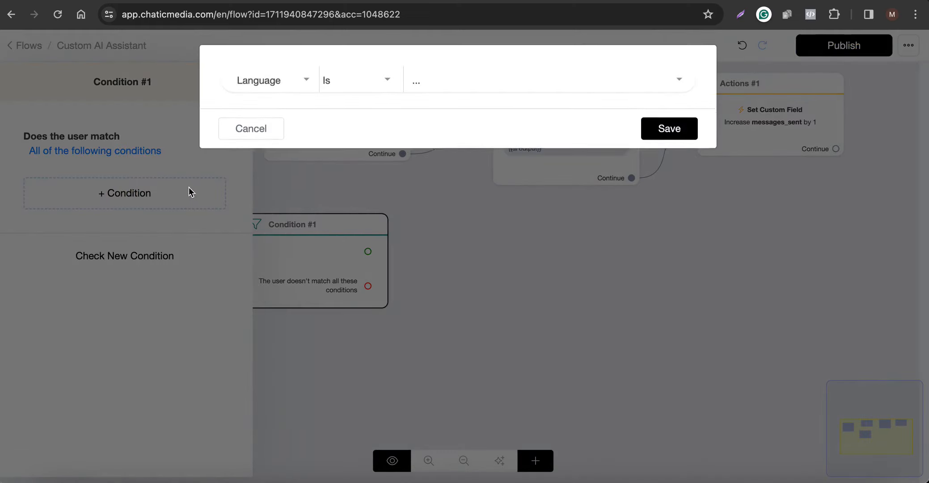
left_click(268, 94)
type("tag")
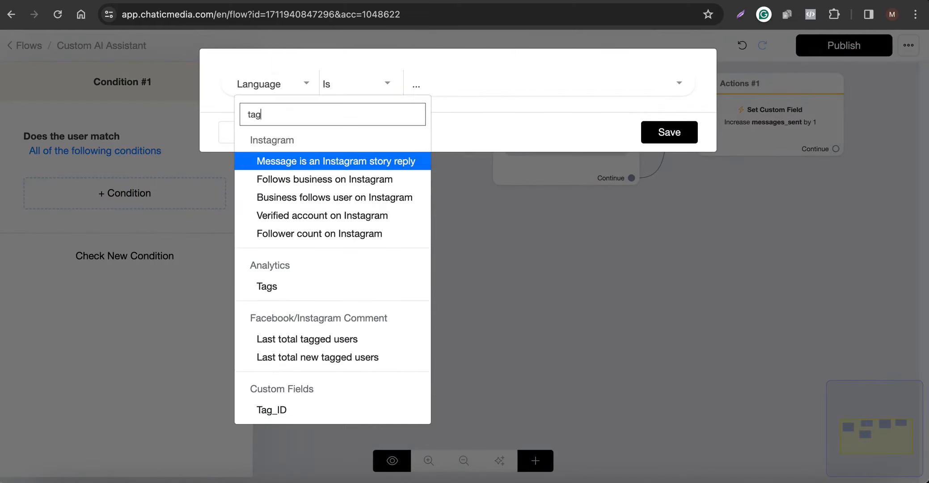
left_click(305, 283)
left_click(442, 85)
type("paid")
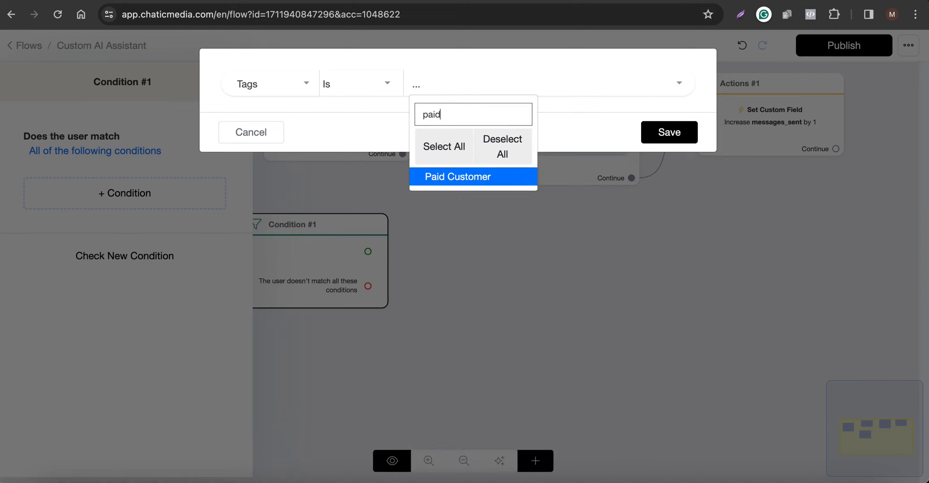
left_click(445, 176)
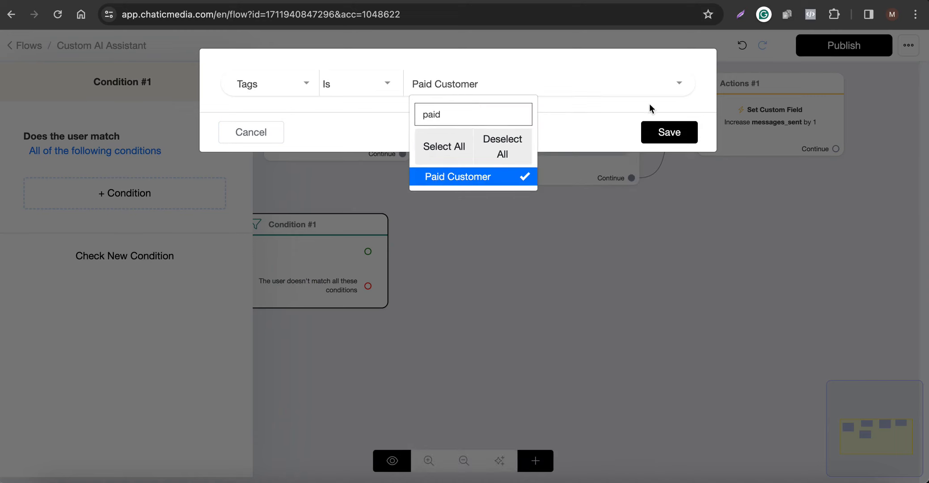
left_click(668, 132)
left_click(577, 301)
- Connect the tag condition's matching branch to the OpenAI Send Message block and position the tag condition directly beneath the starting condition
left_click_drag(329, 276, 313, 353)
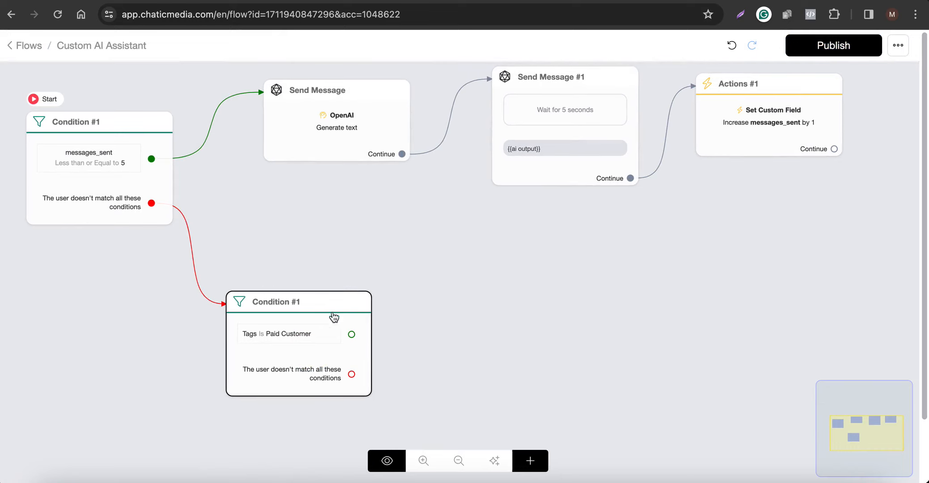
mouse_move(348, 335)
scroll(351, 338, "down", 1)
left_click_drag(350, 336, 324, 145)
scroll(289, 138, "down", 2)
scroll(324, 147, "down", 1)
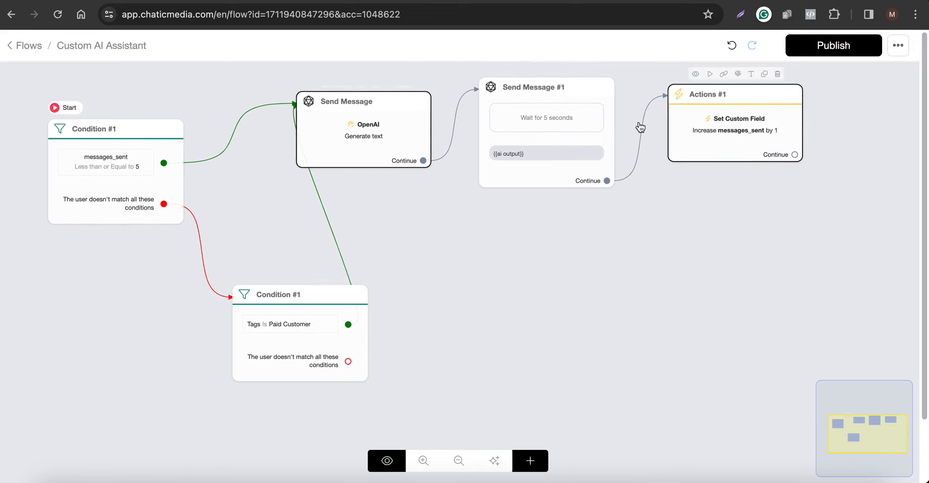
scroll(657, 148, "down", 2)
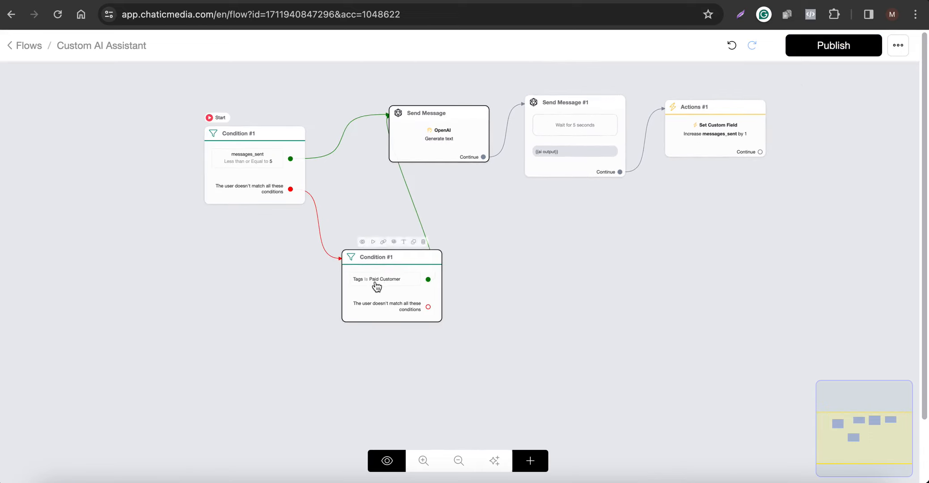
left_click_drag(377, 286, 250, 267)
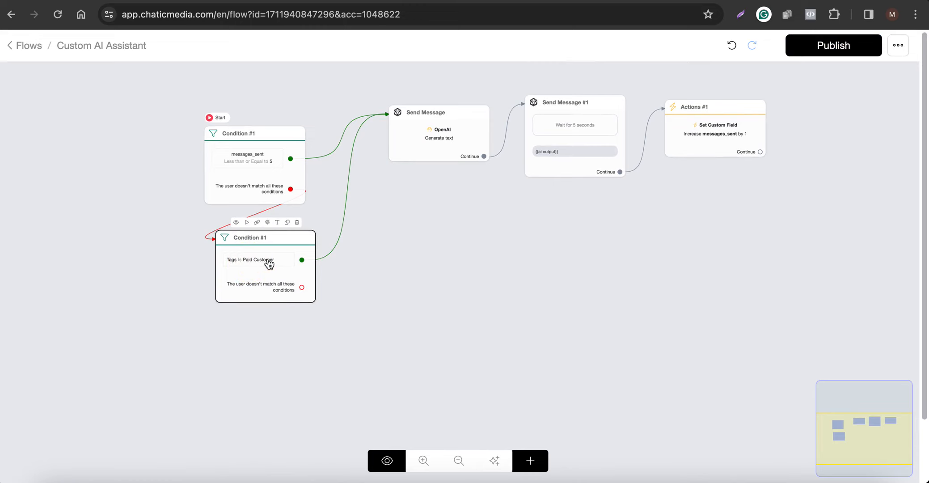
- Create a Send Message block from the tag condition's non-matching branch reading "Sorry! You have exceeded your free usage. Please get a subscription now 👇"
left_click_drag(302, 287, 406, 308)
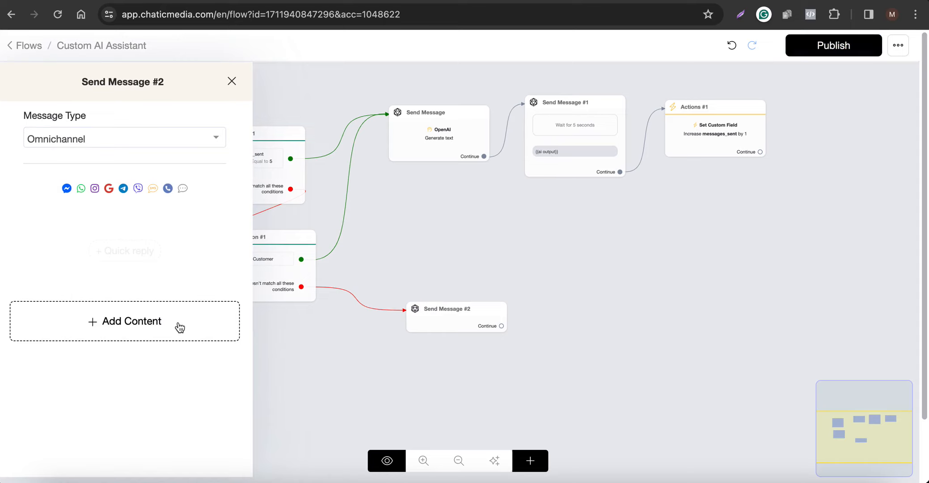
left_click(178, 325)
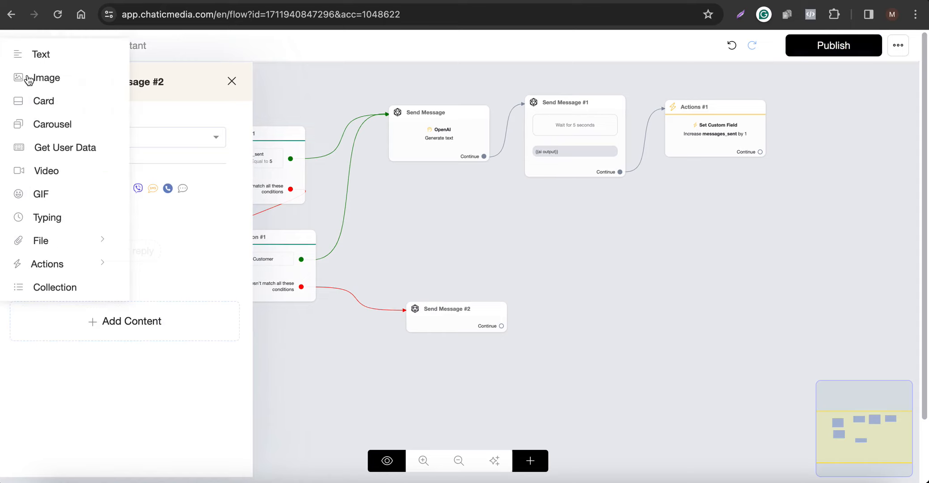
left_click(35, 54)
left_click(62, 220)
type("Sorry! You have exceeded your free")
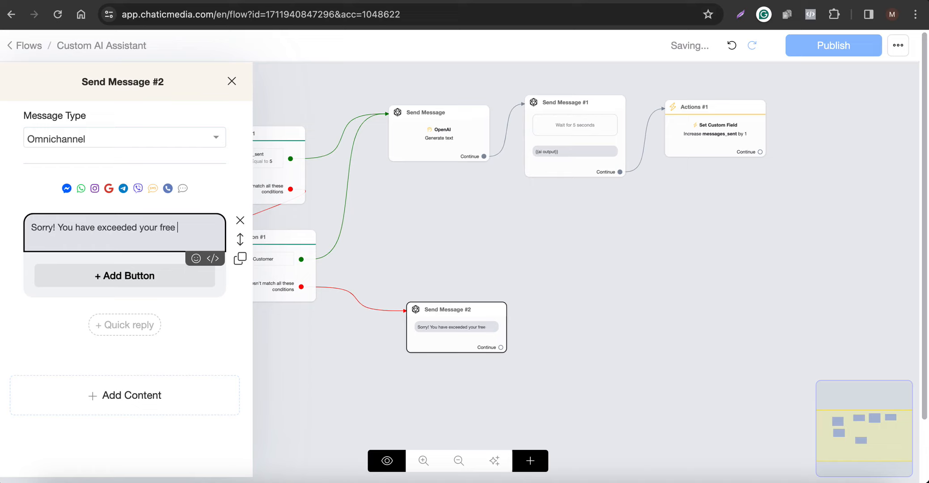
type("age")
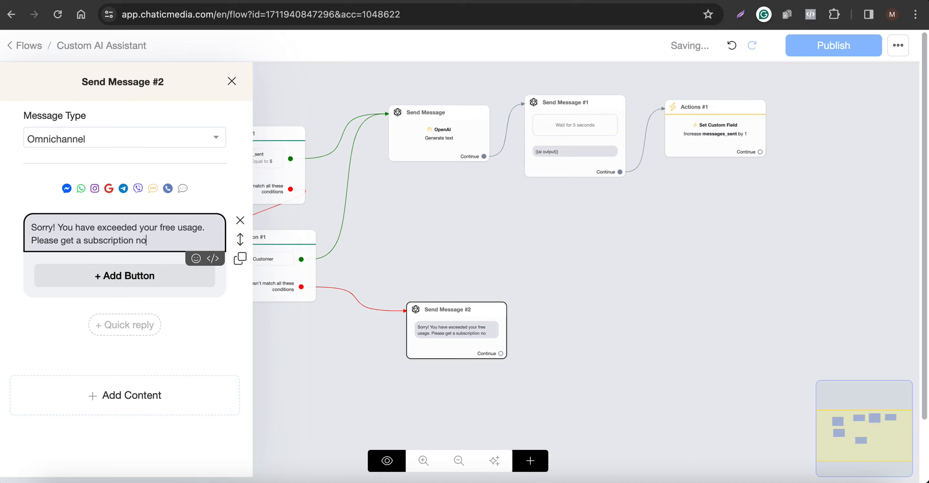
left_click(195, 258)
left_click(20, 333)
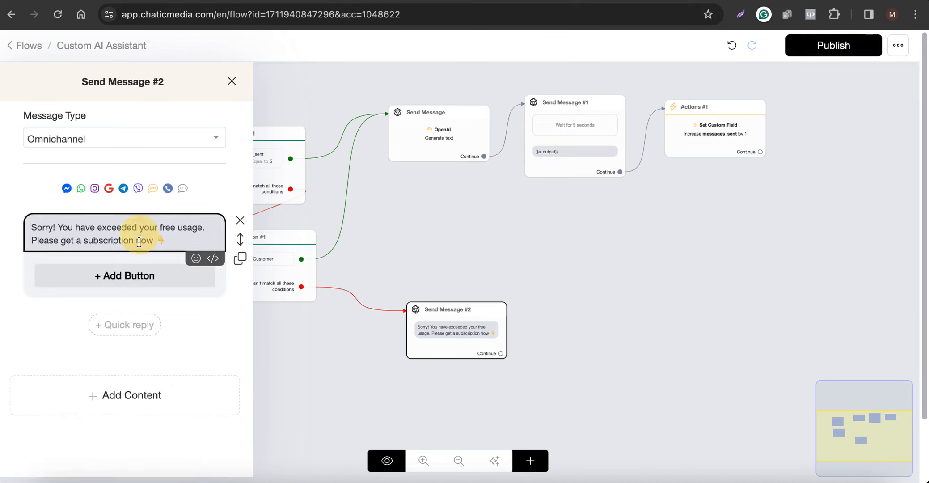
- Add a "Subscribe" button to the message that opens the website chaticmedia.com, and move the block closer to the tag condition
left_click(133, 276)
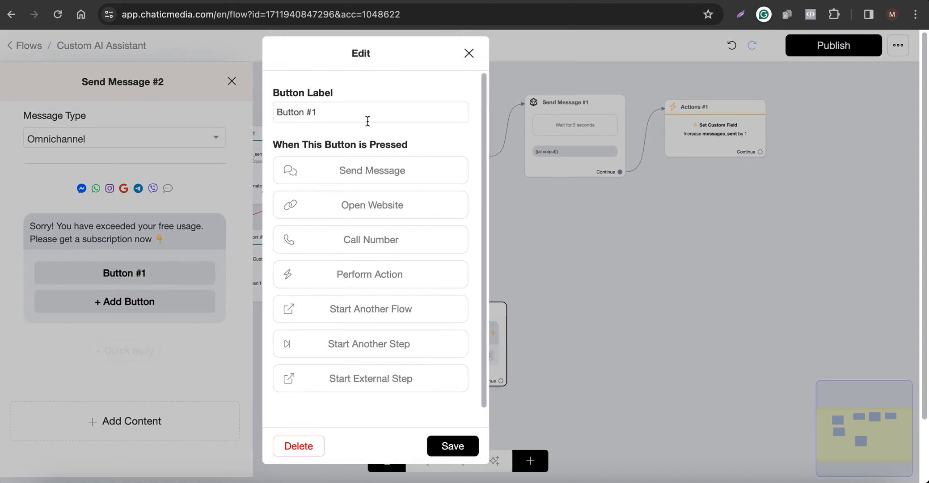
type("Subscribe")
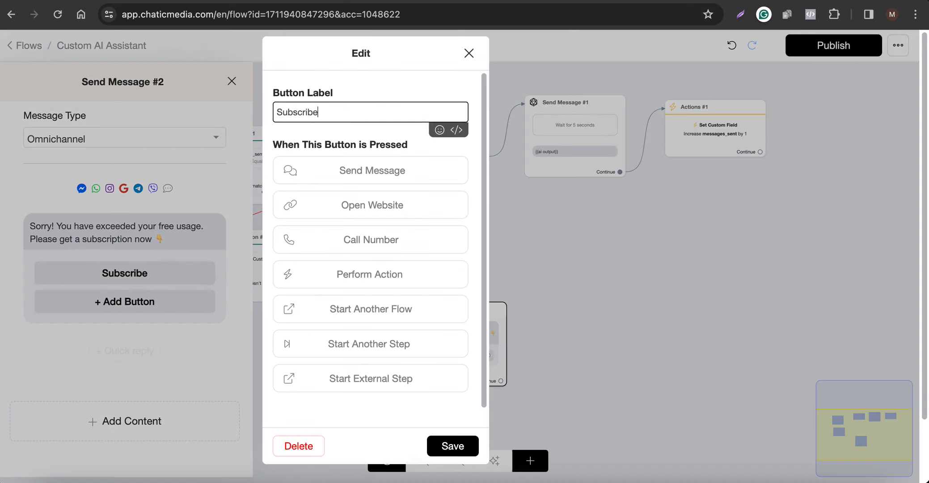
left_click(312, 205)
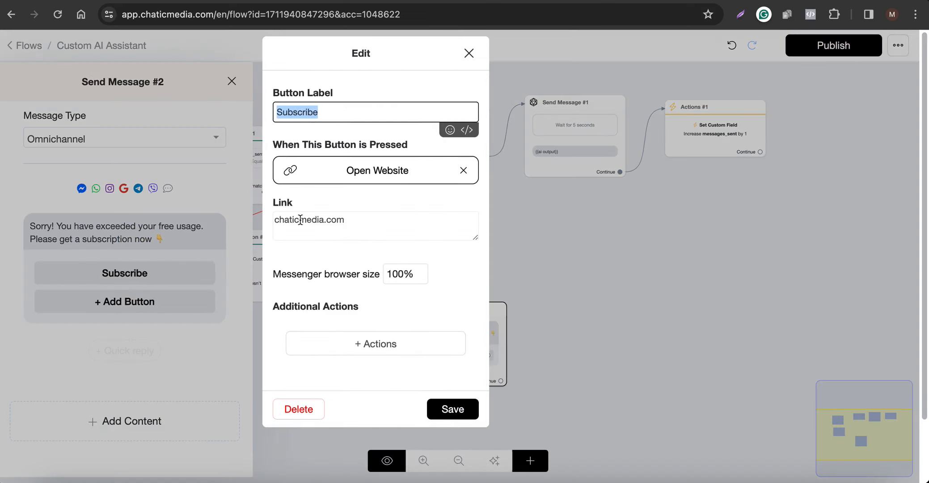
triple_click(342, 222)
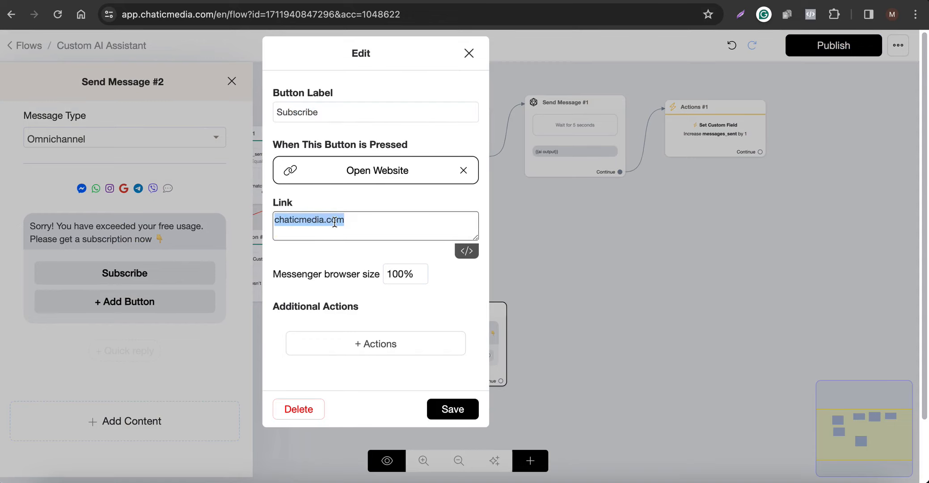
left_click(460, 408)
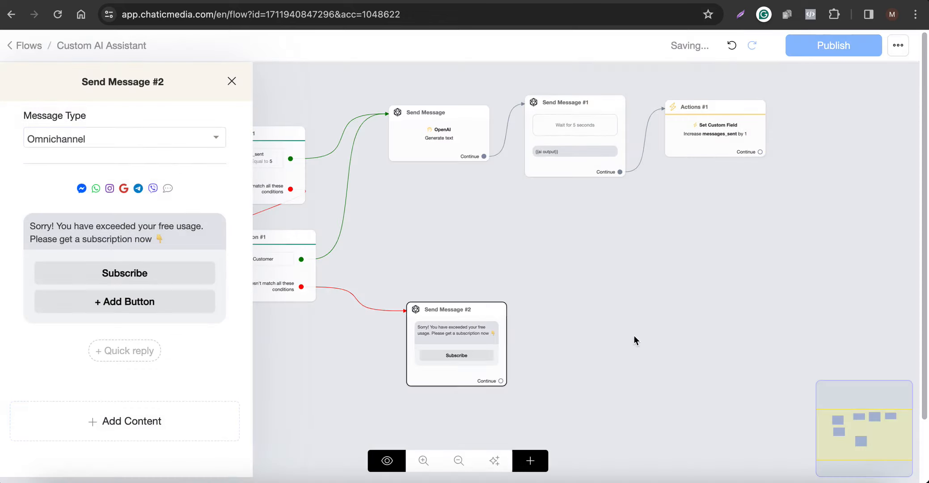
left_click(632, 336)
left_click_drag(445, 355, 390, 345)
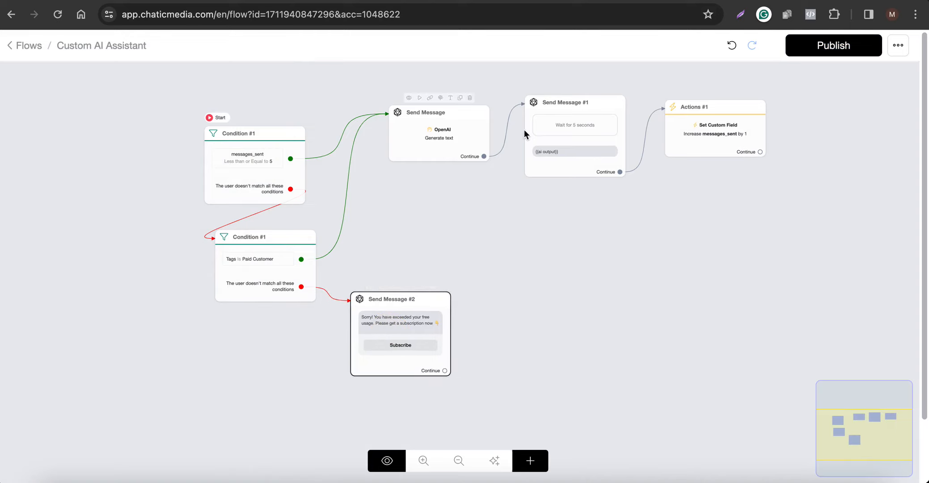
- Publish the Custom AI Assistant flow
mouse_move(689, 130)
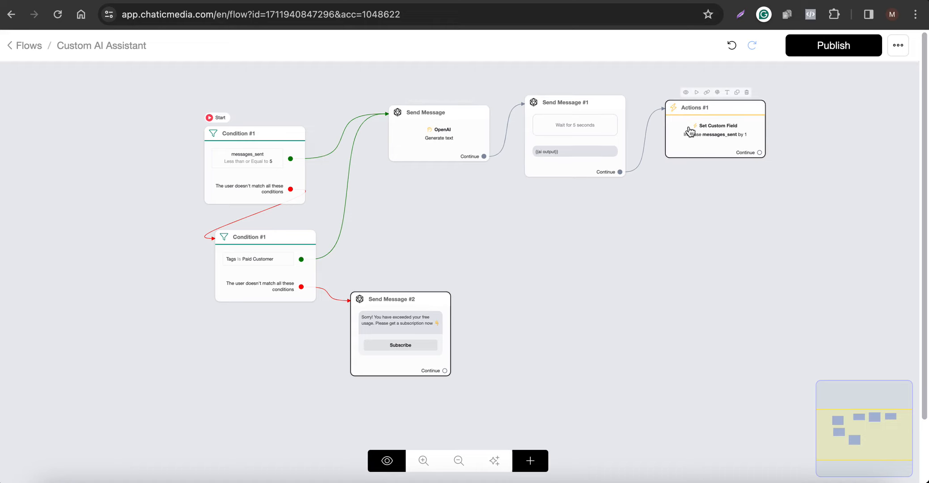
left_click(834, 58)
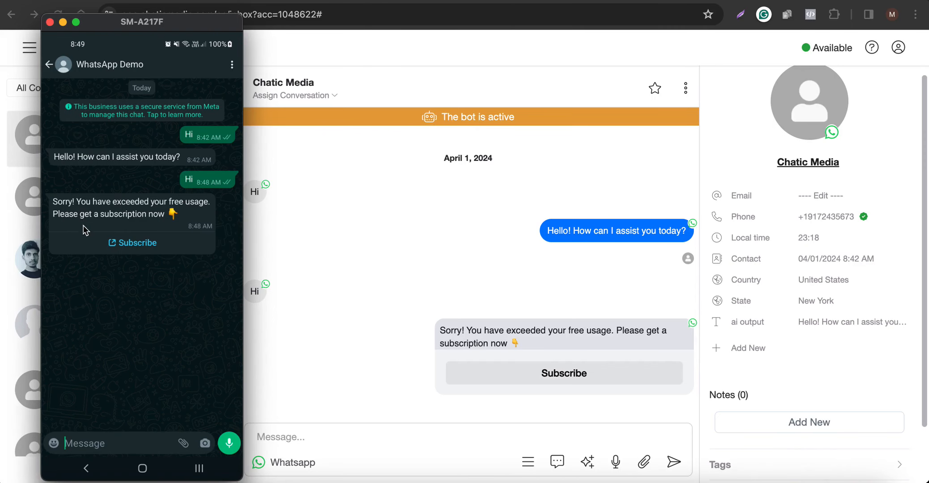
- Examine the inbox test conversation, the contact's custom fields and the flow's messages_sent condition and increment action
left_click(504, 263)
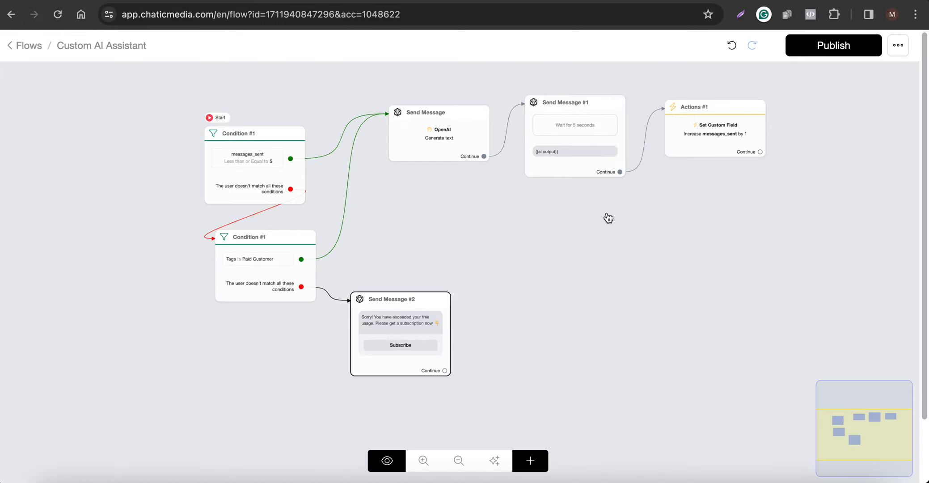
scroll(719, 192, "up", 3)
scroll(700, 171, "down", 3)
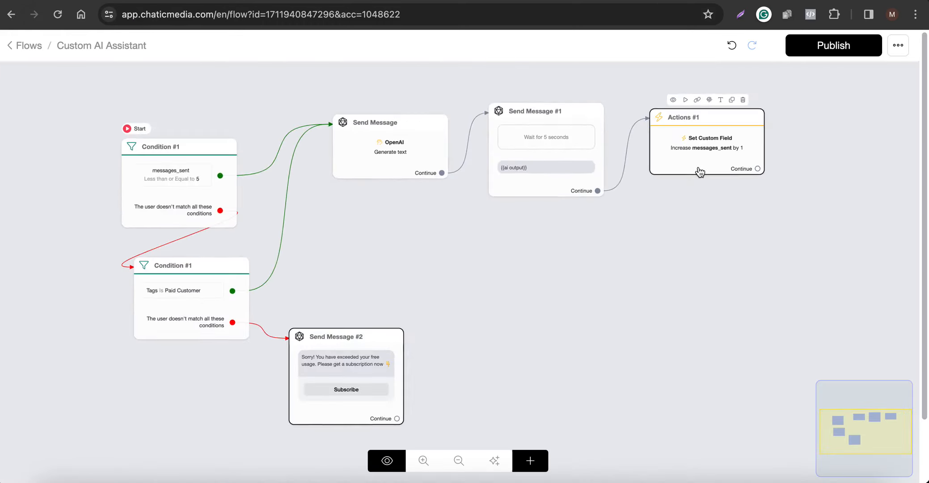
scroll(240, 222, "up", 3)
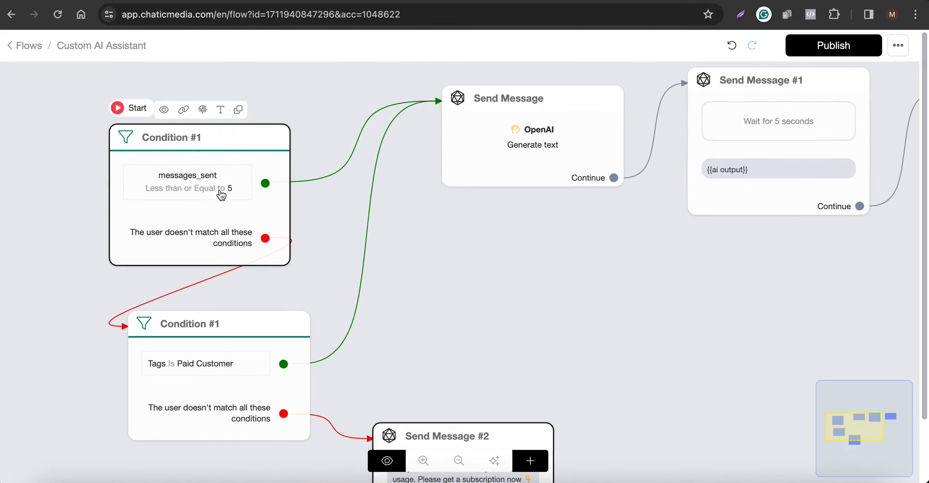
scroll(240, 196, "down", 2)
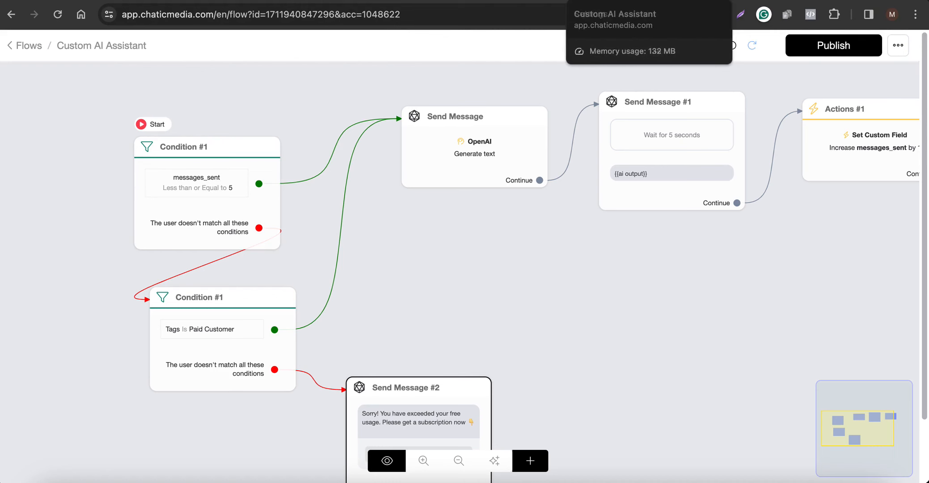
left_click(769, 2)
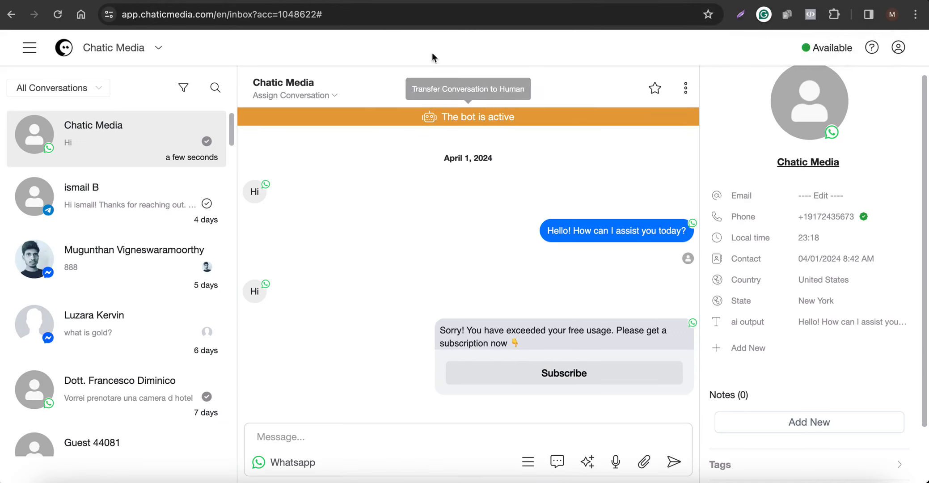
left_click(556, 1)
left_click(768, 1)
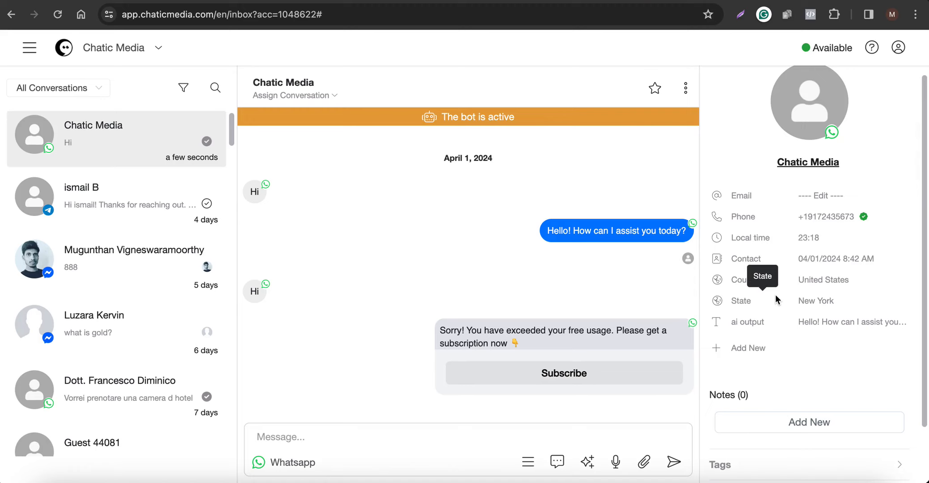
left_click(556, 1)
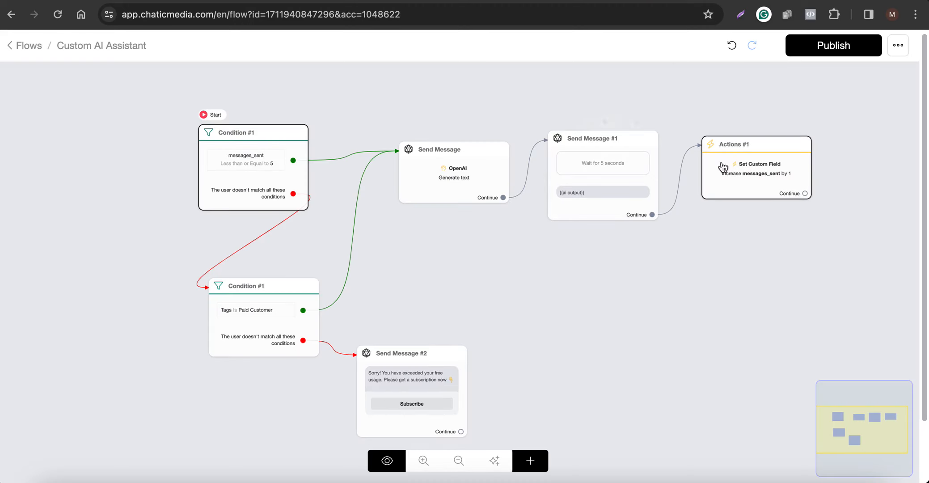
- Add another Condition block to the flow in the empty area below the Set Custom Field action
left_click(532, 461)
left_click(583, 321)
left_click(625, 331)
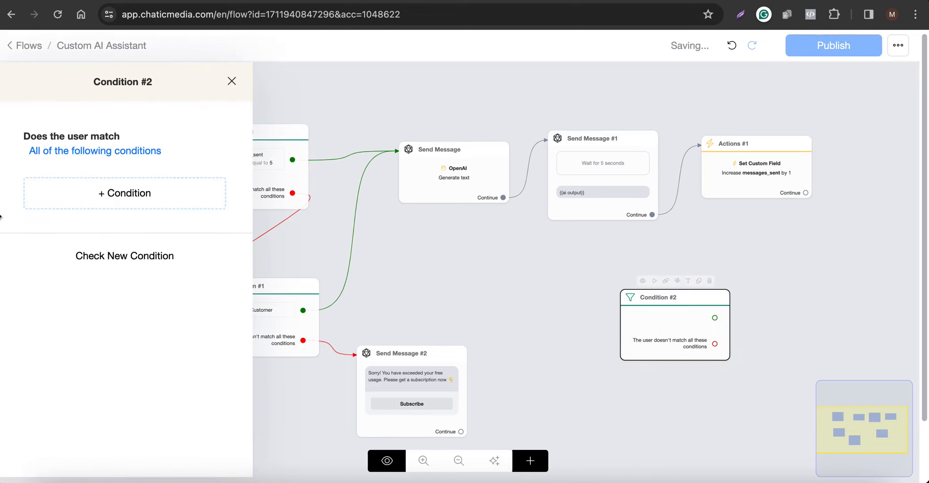
- Add a condition to the new block requiring the custom field messages_sent Has any value
left_click(98, 192)
left_click(269, 87)
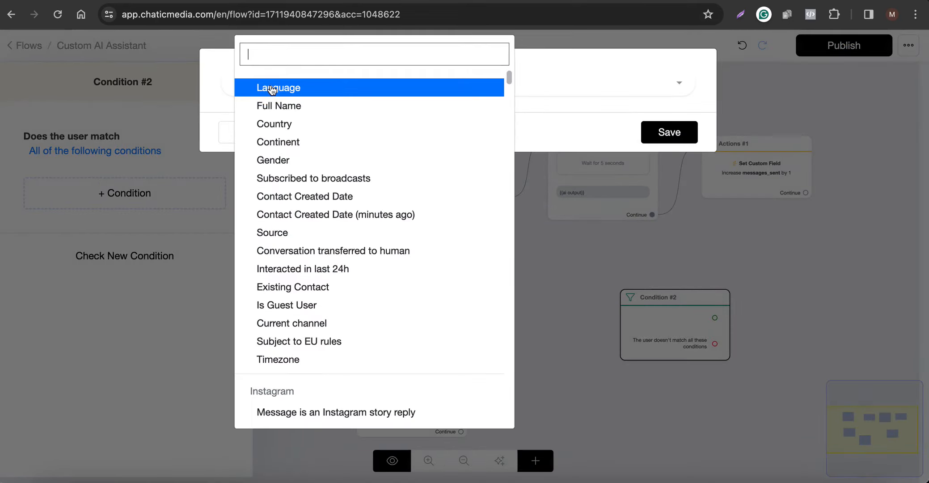
type("mesa")
key("BackSpace")
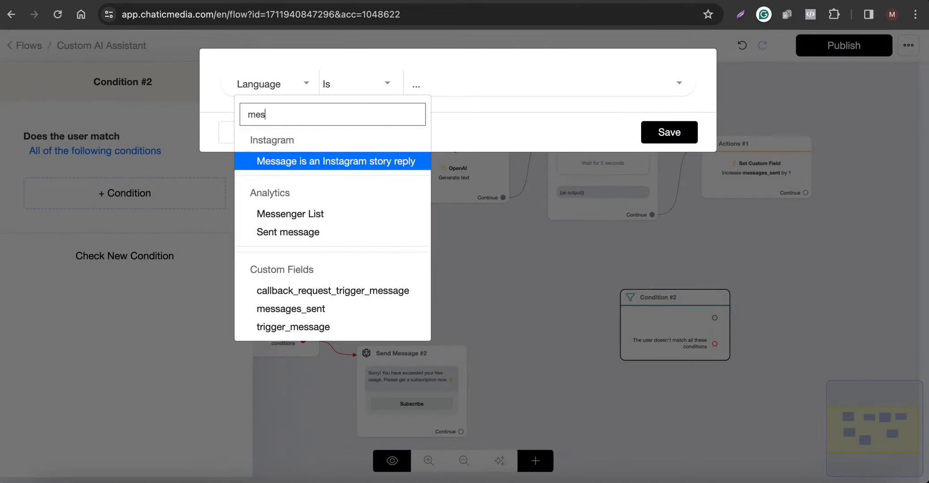
left_click(308, 310)
left_click(362, 89)
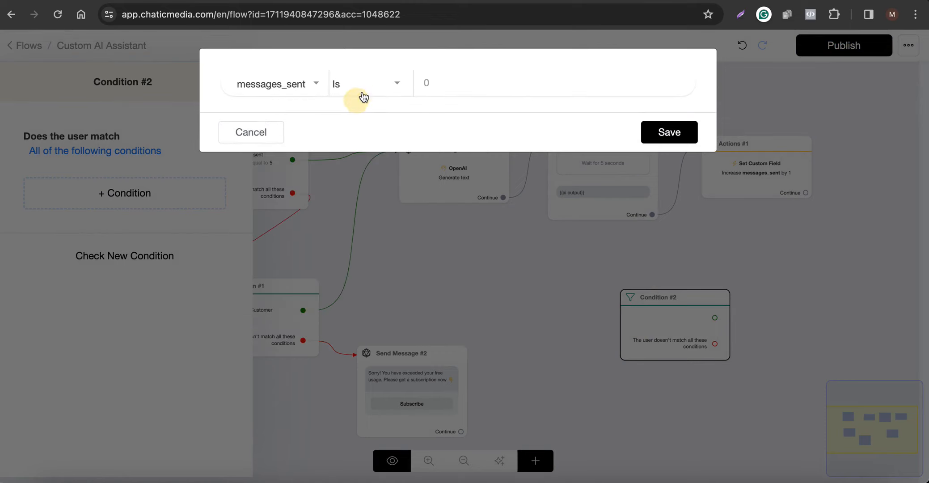
left_click(389, 148)
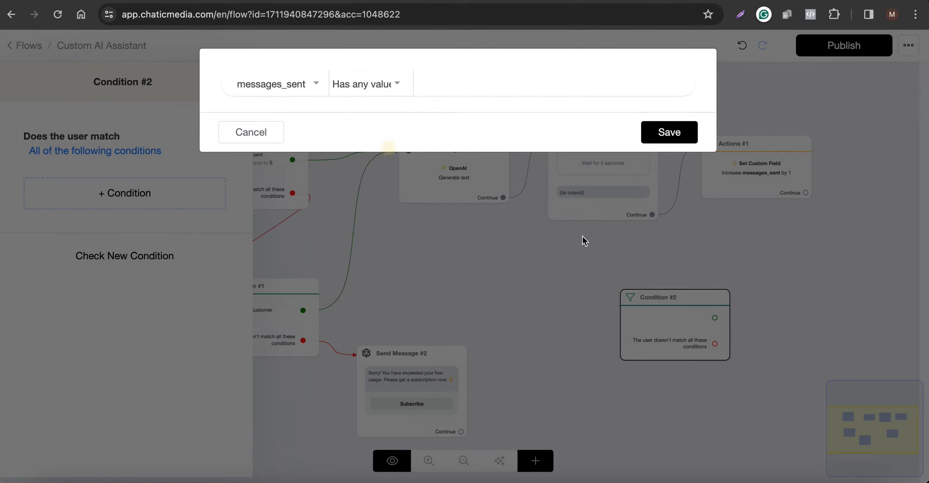
left_click(670, 132)
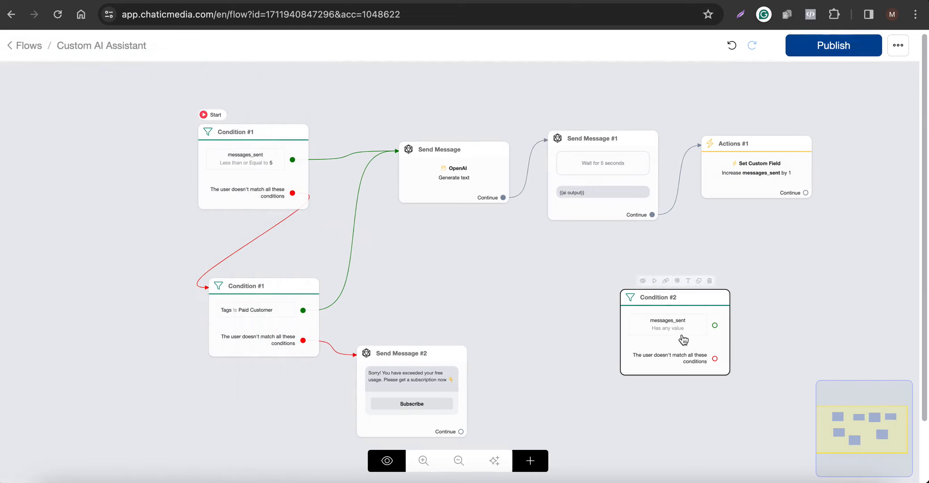
- Position the "Has any value" condition block ahead of the messages_sent limit condition and set it as the starting step
left_click_drag(683, 339, 111, 163)
left_click_drag(85, 241, 274, 331)
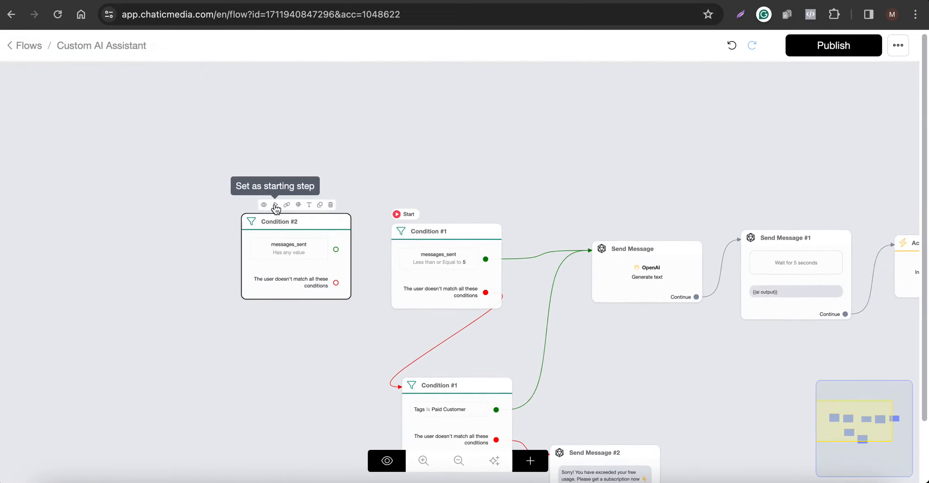
left_click(275, 205)
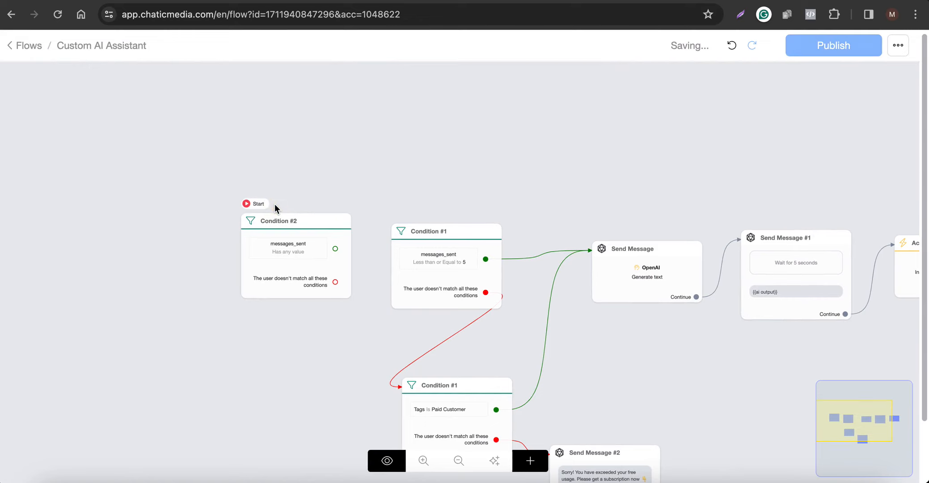
- Connect the starting condition's matching branch to the messages_sent limit condition and its non-matching branch to the OpenAI Send Message block
left_click_drag(331, 250, 425, 263)
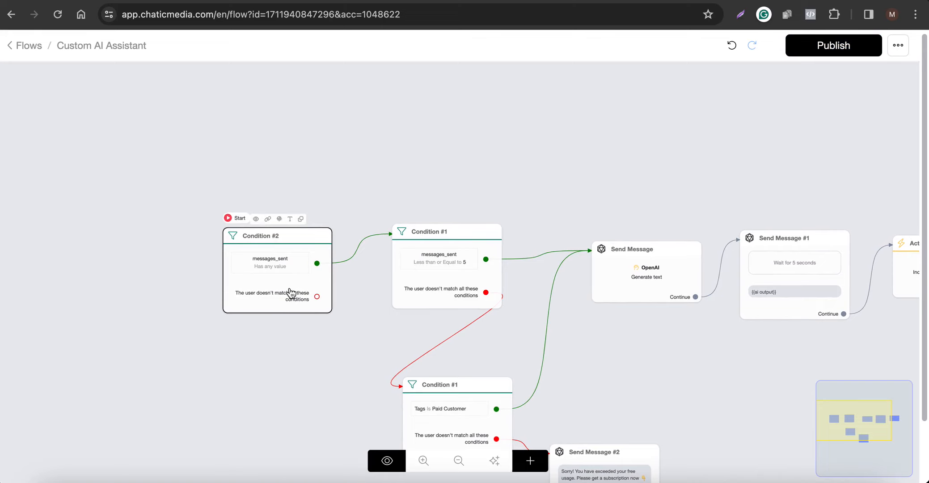
left_click_drag(316, 297, 638, 282)
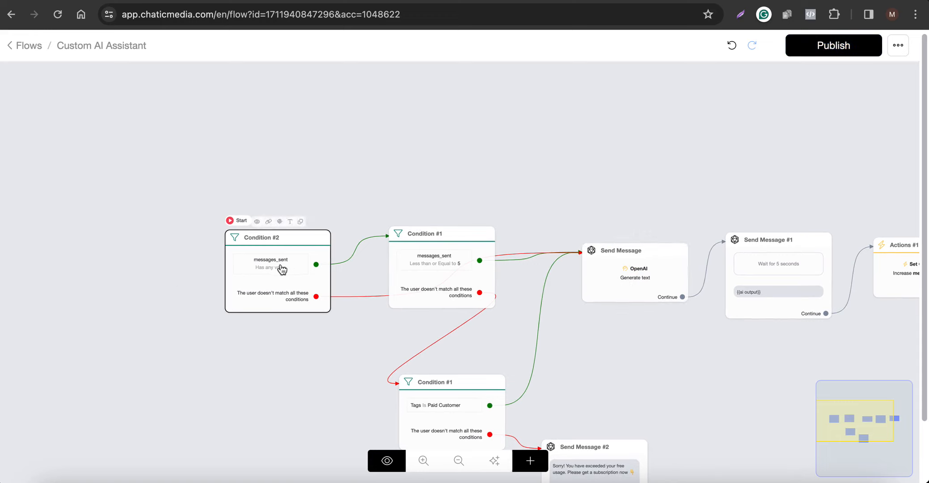
left_click(447, 286)
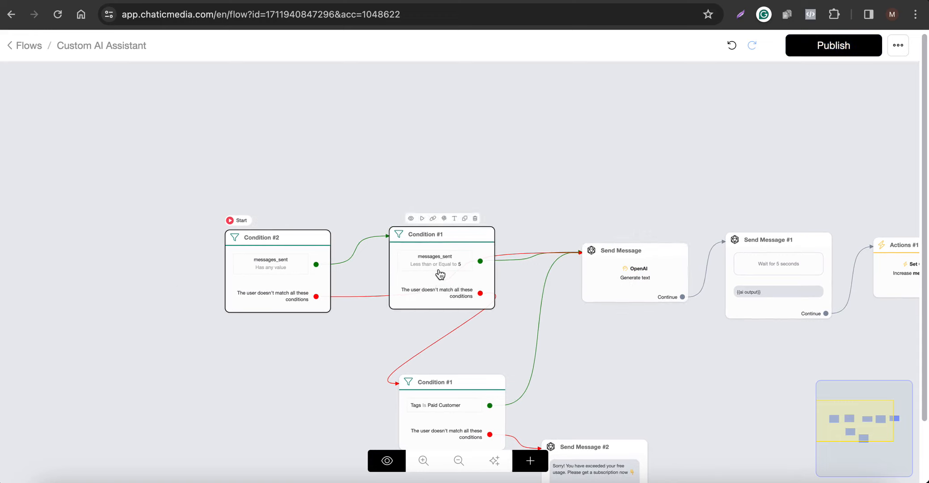
mouse_move(440, 274)
left_mouse_down()
mouse_move(425, 302)
mouse_move(429, 332)
mouse_move(440, 277)
left_mouse_up()
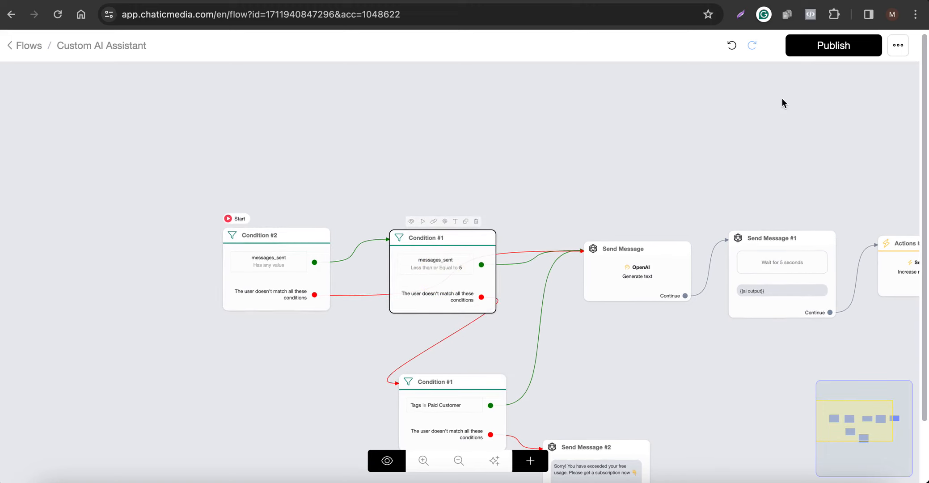
- Publish the updated flow and check the WhatsApp Demo chat on the mirrored phone
left_click(829, 58)
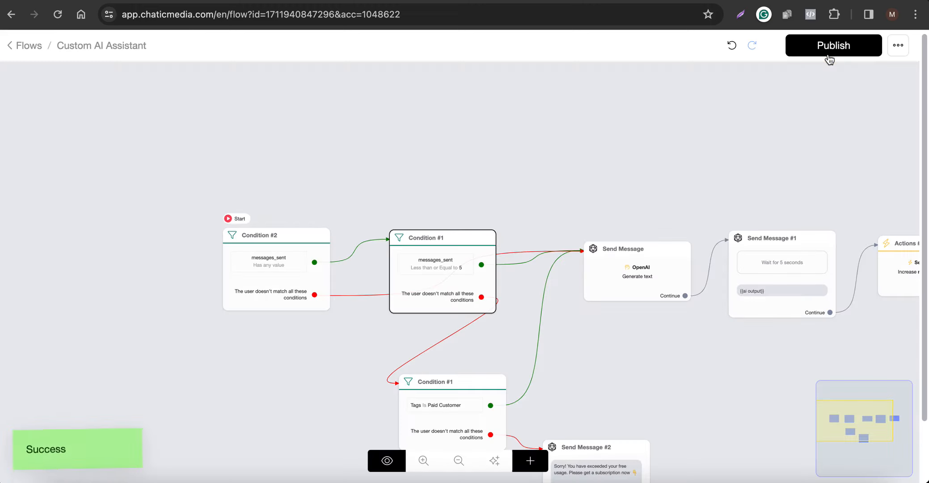
left_click(808, 477)
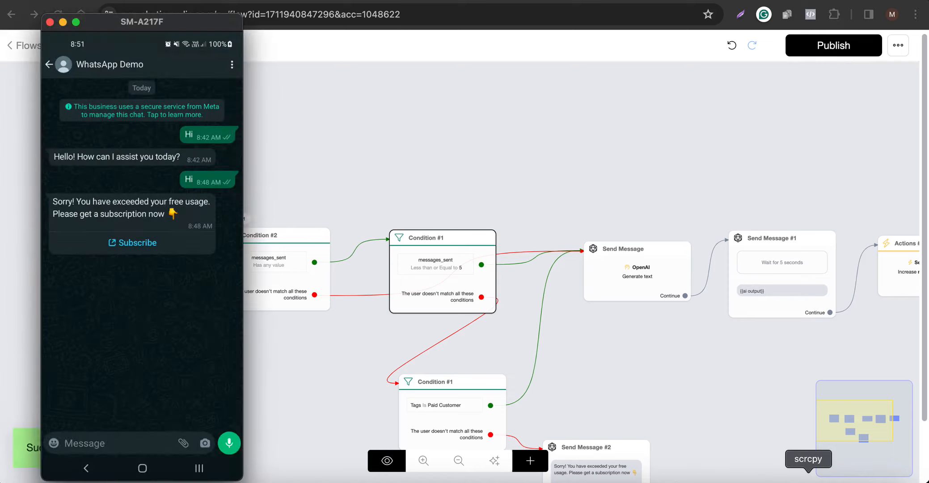
left_click(442, 178)
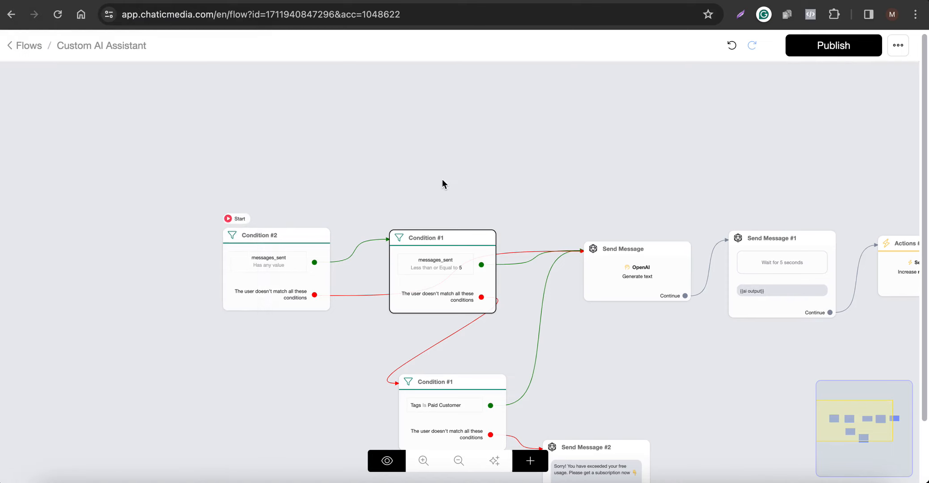
- Remove the 5-second wait from the Send Message #1 block and publish the flow
left_click(779, 267)
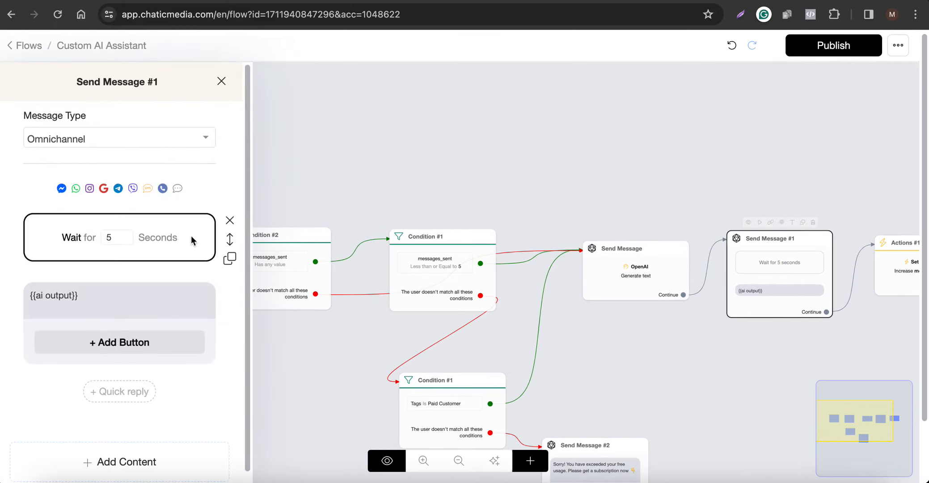
left_click(229, 220)
left_click(635, 105)
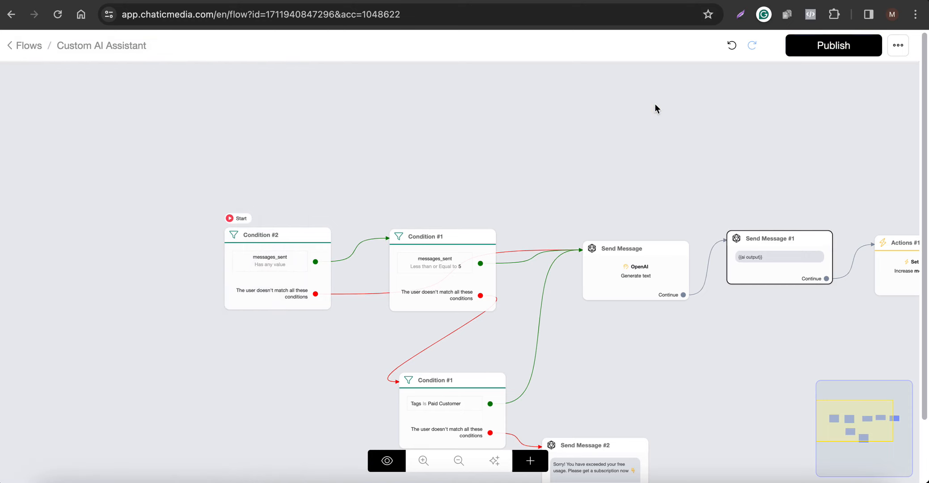
left_click(828, 48)
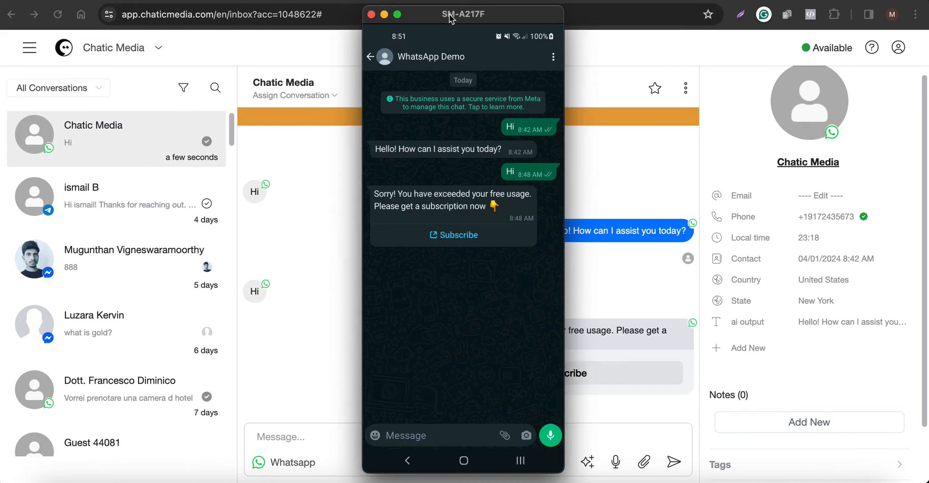
- Send "Hi" in the phone's WhatsApp Demo chat and reload the inbox to check the contact's messages_sent field
left_click_drag(415, 20, 106, 26)
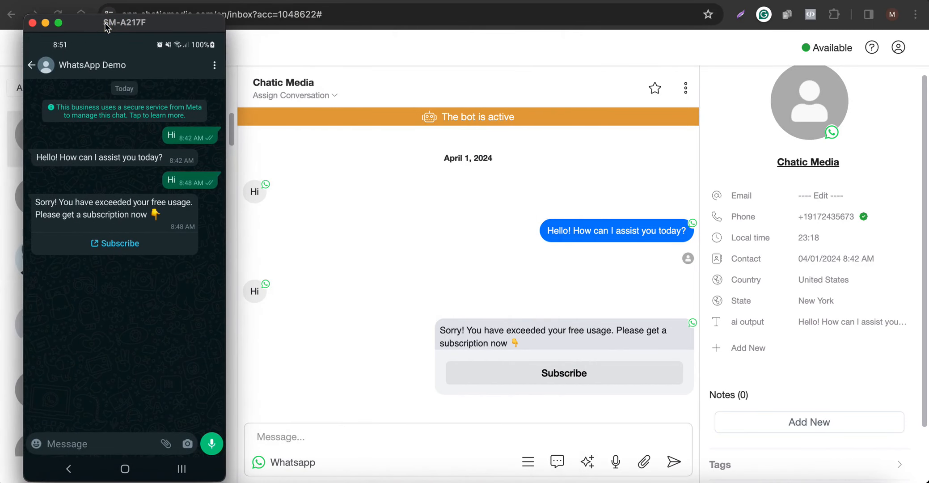
type("Hi")
key("Return")
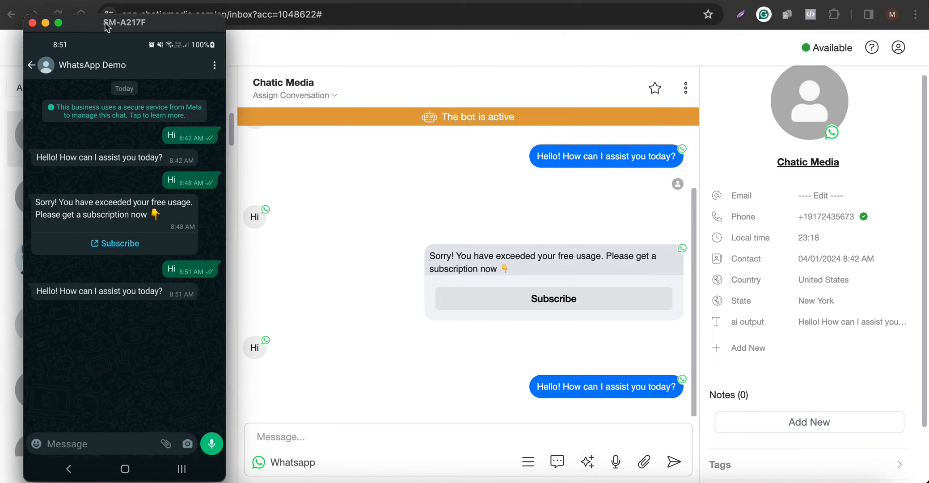
left_click(420, 357)
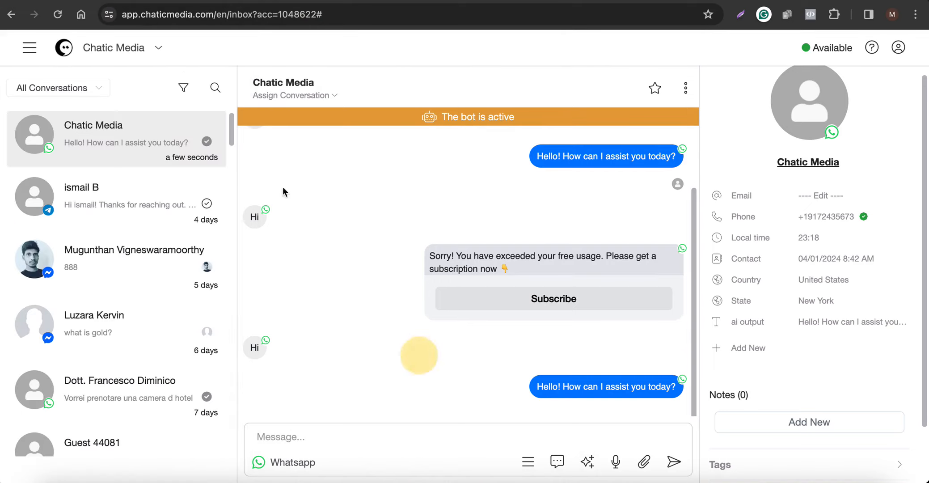
left_click(57, 14)
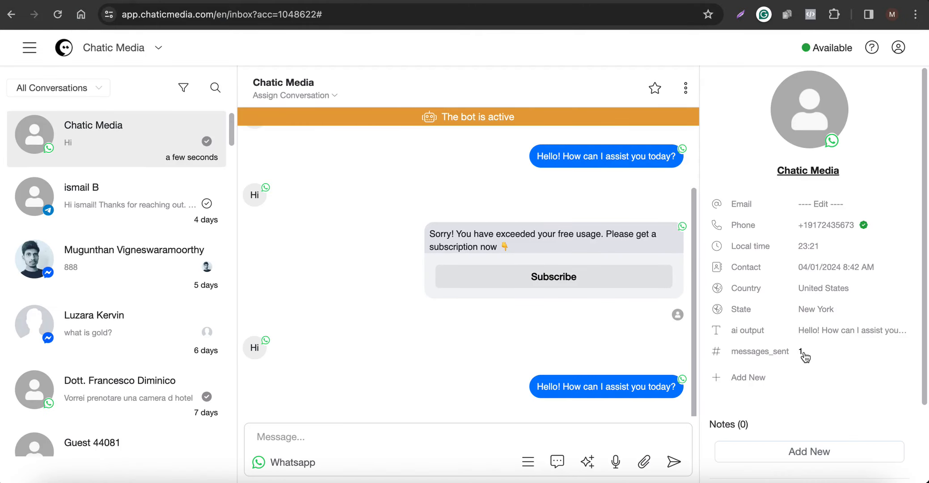
- Send "Whonare you" in the phone's WhatsApp Demo chat and return to the inbox conversation
left_click(812, 476)
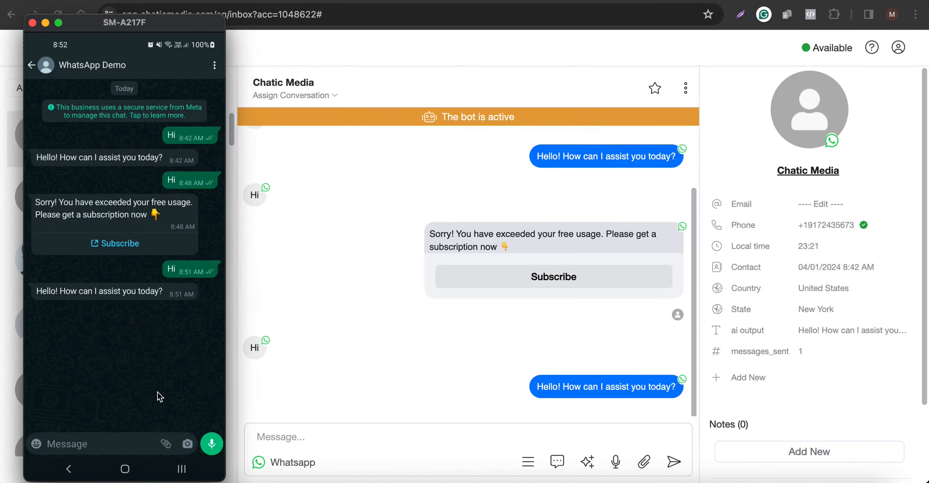
type("Whon")
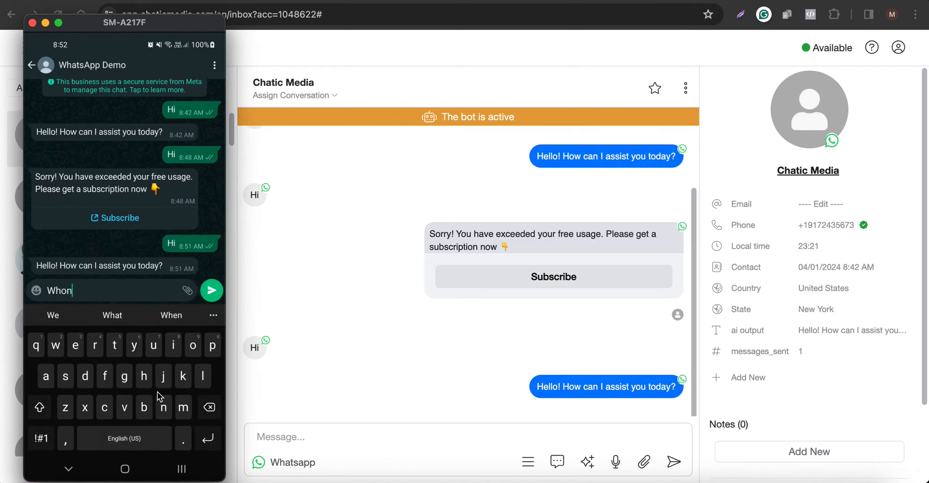
type("are you")
key("Return")
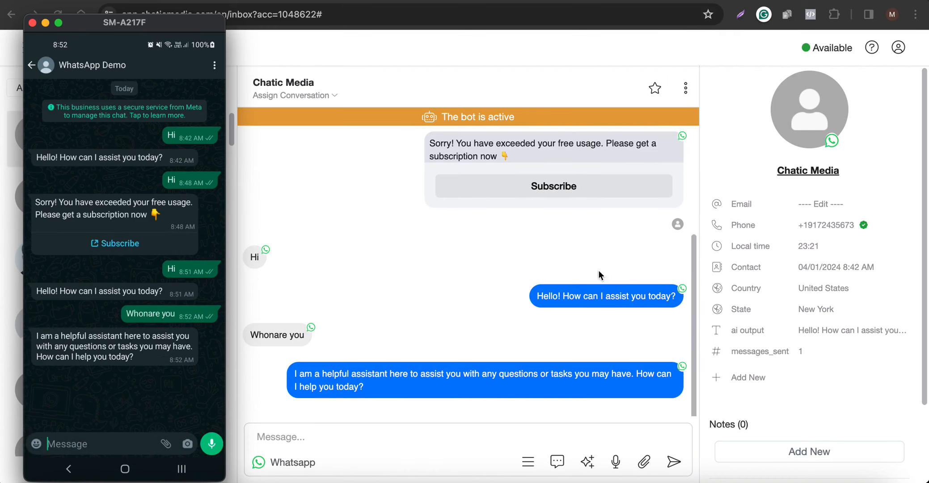
left_click(399, 290)
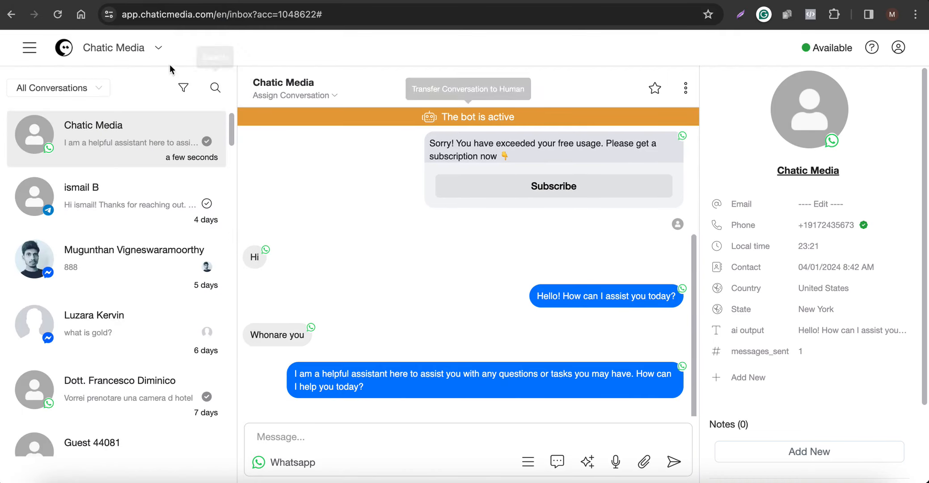
- Reload the inbox to check the contact's messages_sent field and send "Hi" three times in the phone's WhatsApp Demo chat
left_click(61, 16)
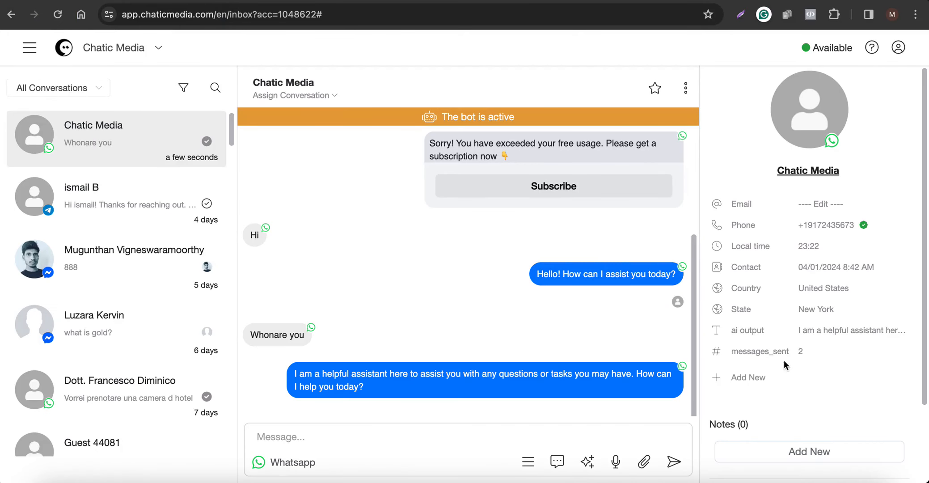
left_click(810, 474)
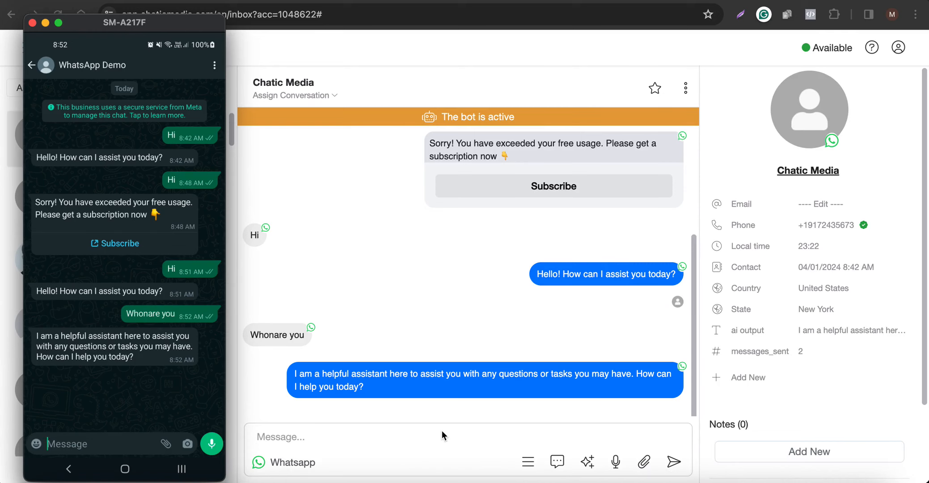
type("Hi")
key("Return")
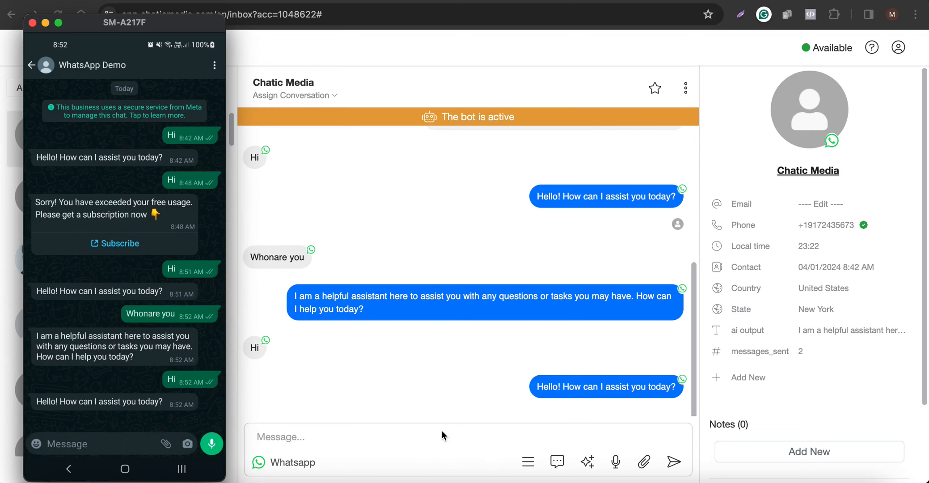
type("Hi")
key("Return")
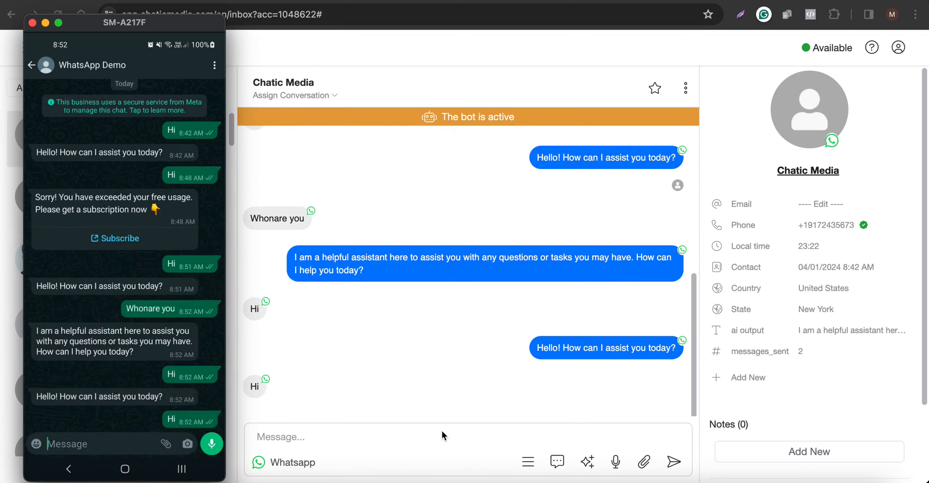
type("Hi")
key("Return")
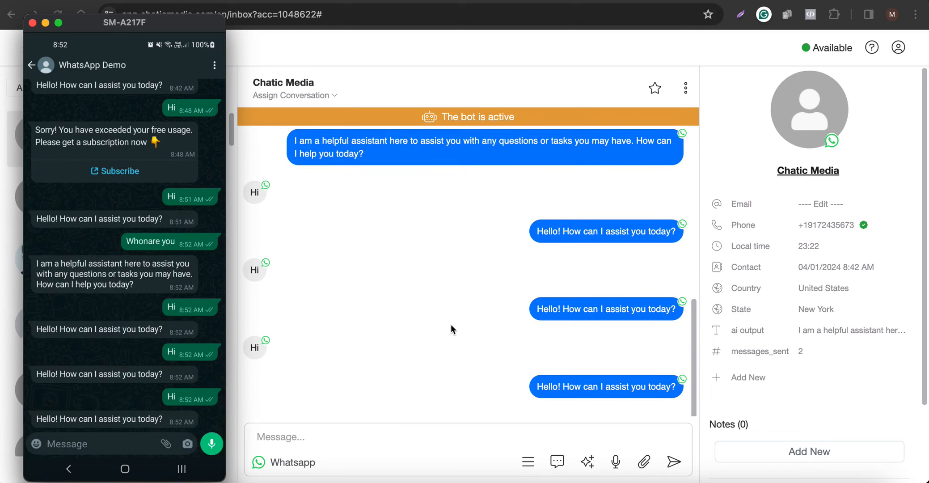
- Return to the inbox, reload it, and check the contact's messages_sent field and tags
left_click(450, 326)
left_click(60, 16)
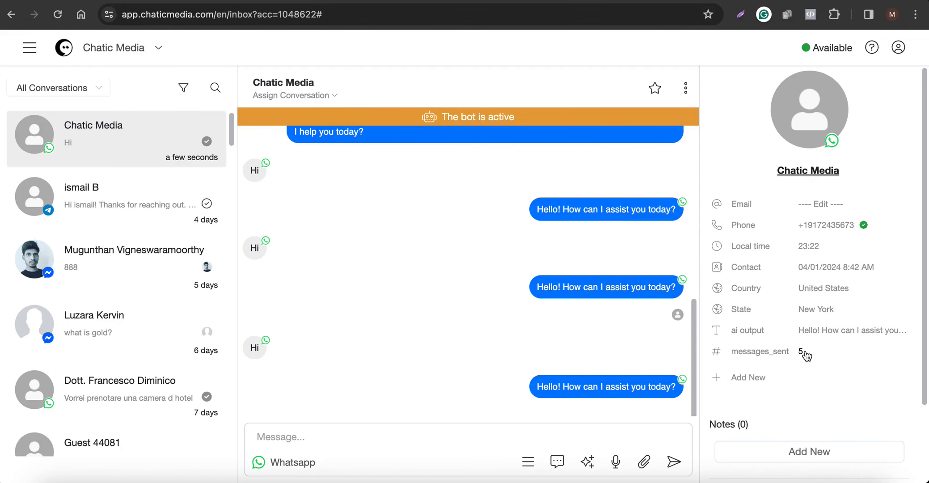
scroll(789, 330, "down", 2)
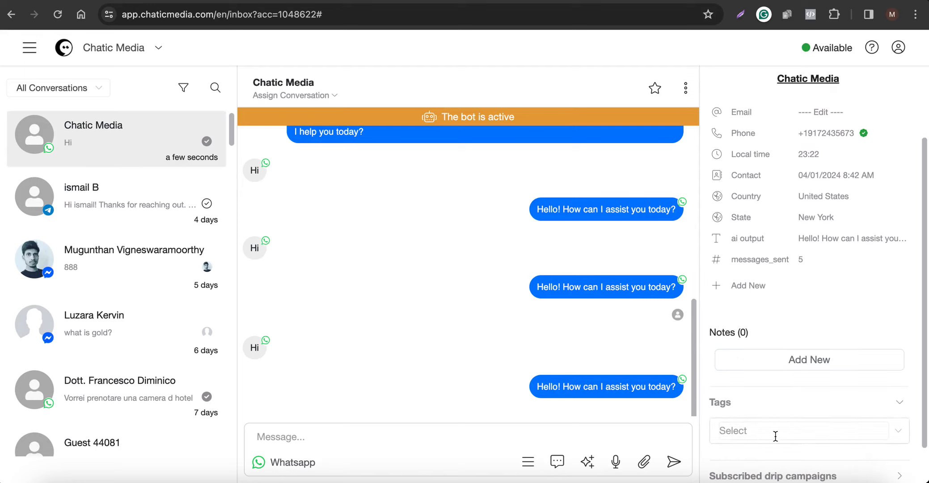
scroll(586, 342, "up", 1)
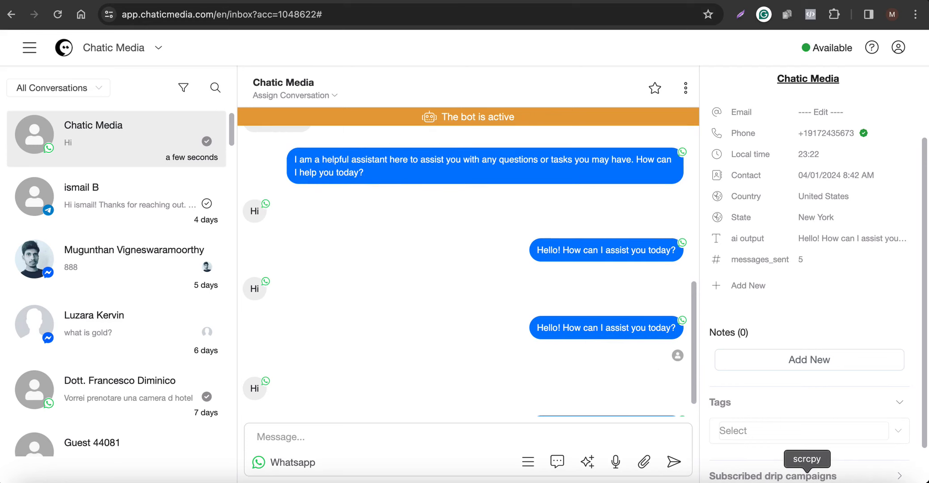
- Send one more "Hi" in the phone's WhatsApp Demo chat and dismiss the on-screen keyboard
left_click(807, 480)
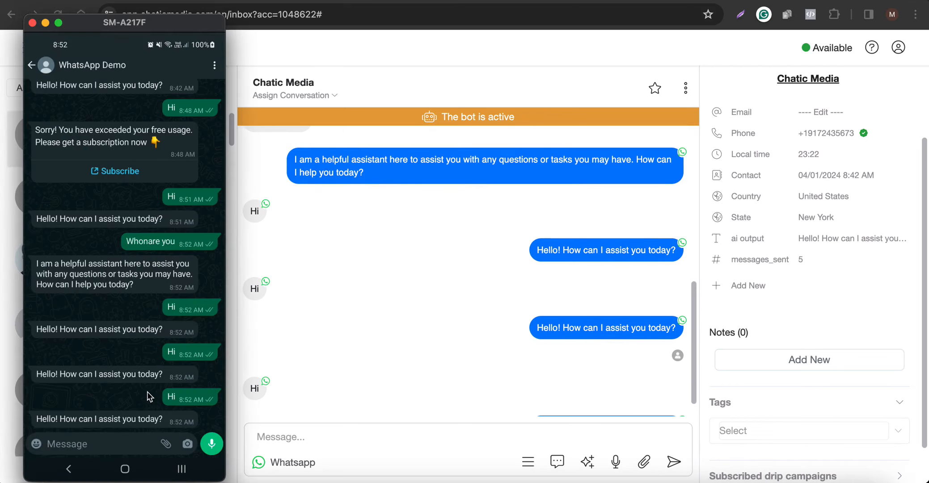
type("Hi")
key("Return")
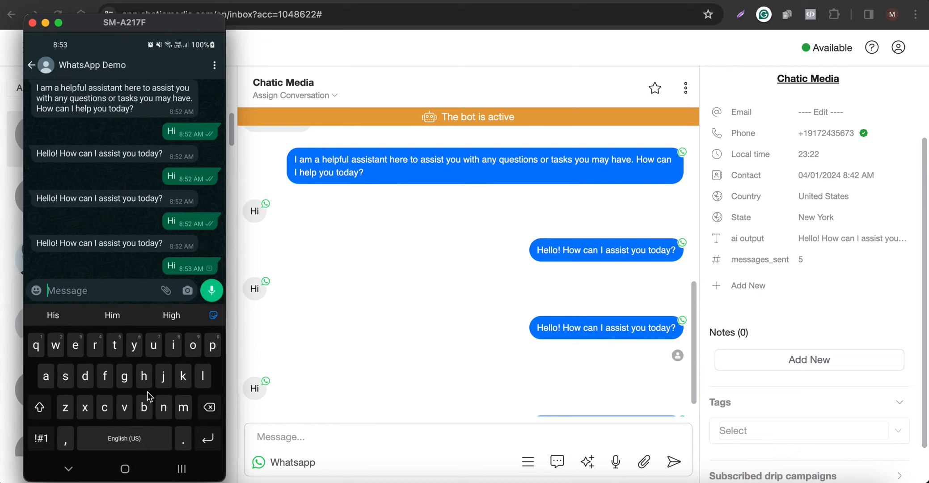
right_click(148, 391)
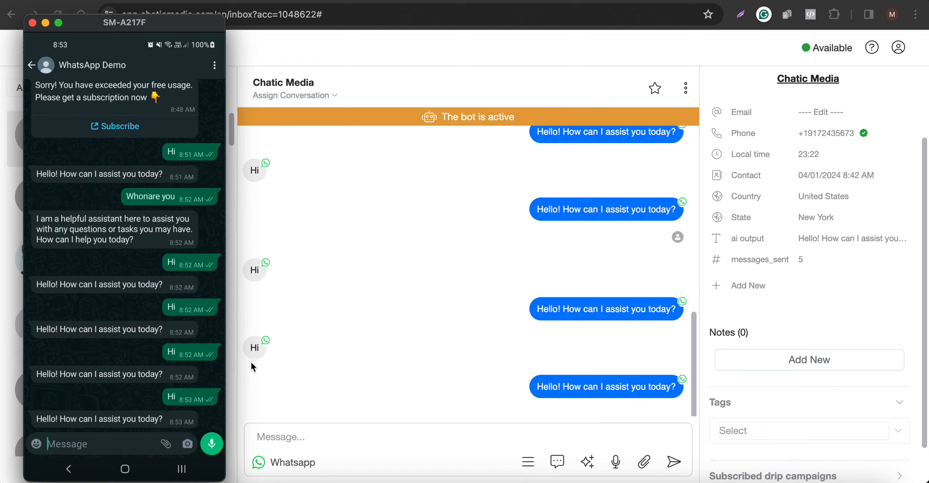
- Review the messages_sent limit in the flow's Condition #1 against the phone chat and the contact's messages_sent field
left_click(467, 269)
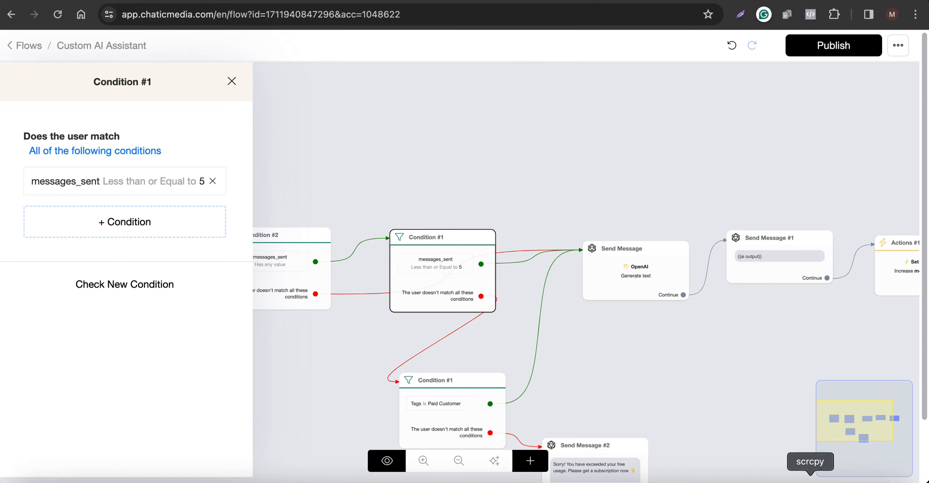
left_click(809, 479)
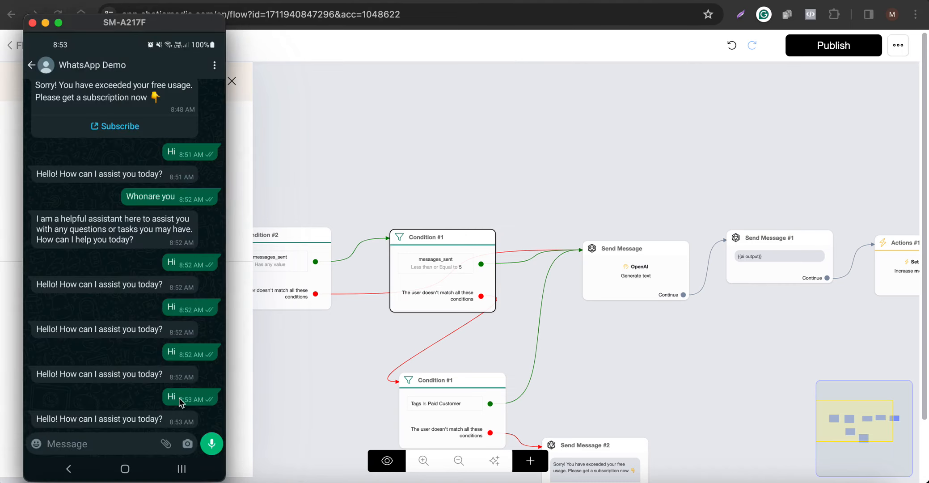
left_click(430, 167)
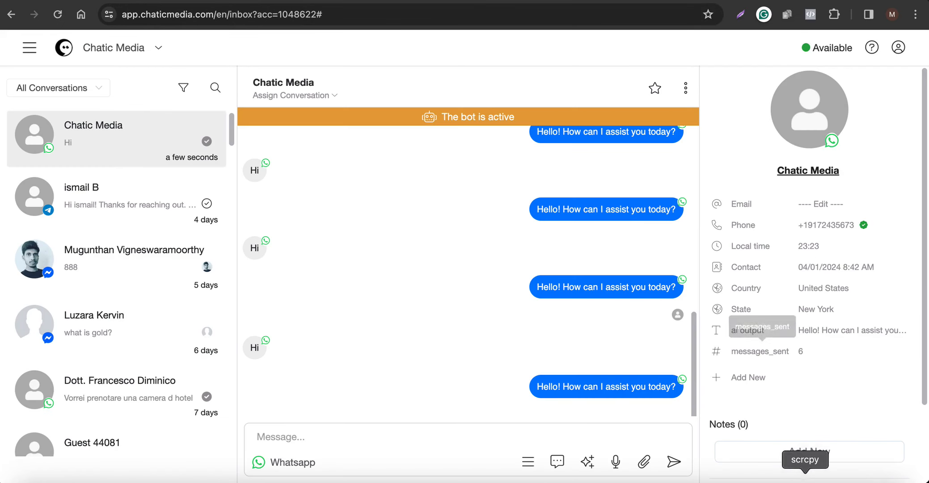
- Send "Hi" and "Shks" in the phone's WhatsApp Demo chat to test the reply limit
left_click(804, 481)
type("Hi")
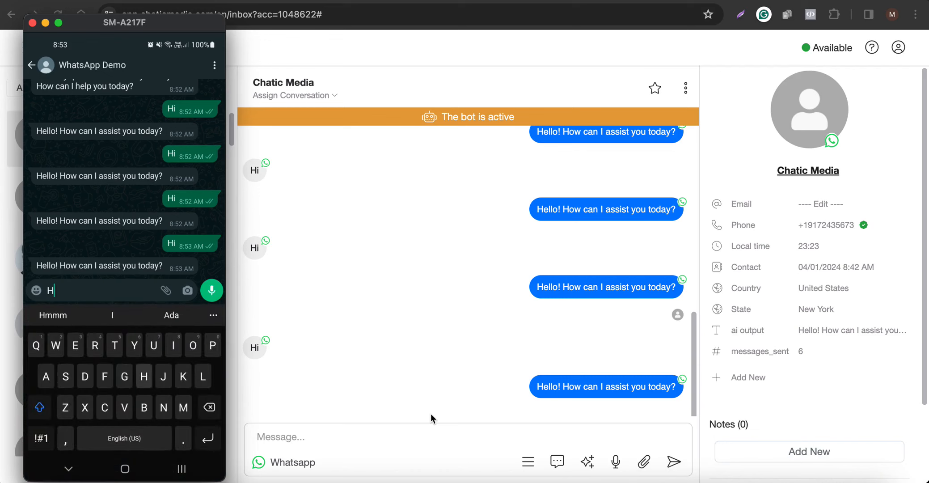
key("Return")
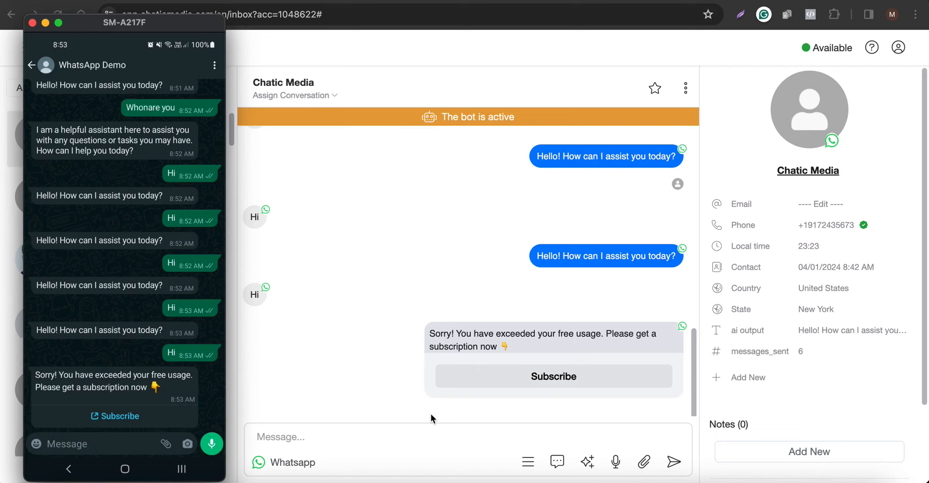
type("Shks")
key("Return")
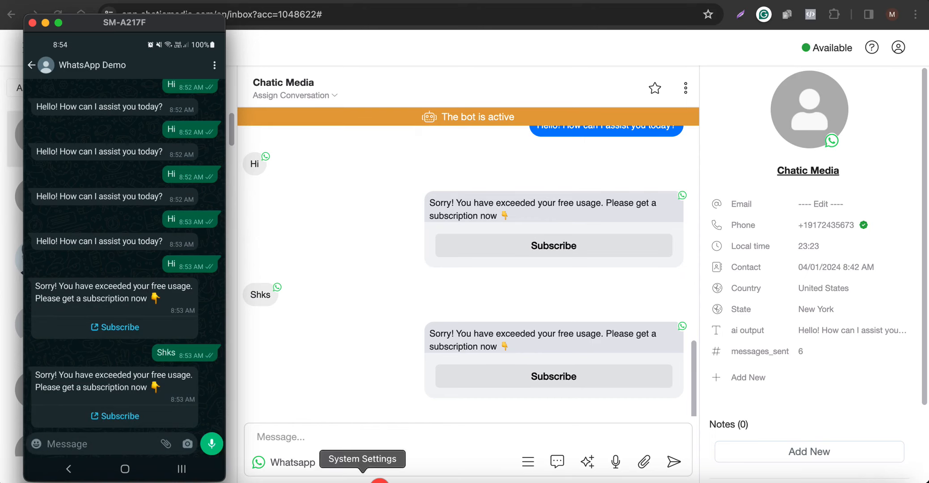
- Open the account settings and browse the list of available integrations, including payment services
left_click(437, 297)
scroll(715, 313, "down", 3)
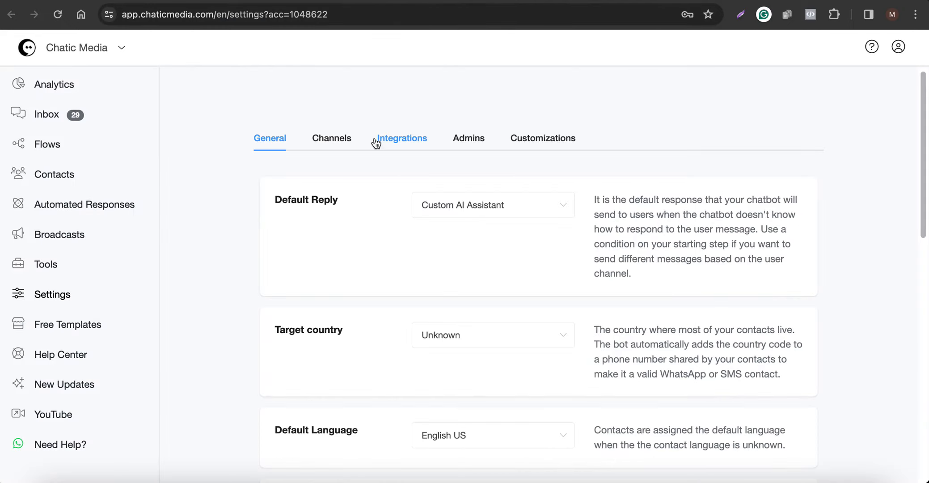
left_click(379, 139)
scroll(332, 326, "down", 6)
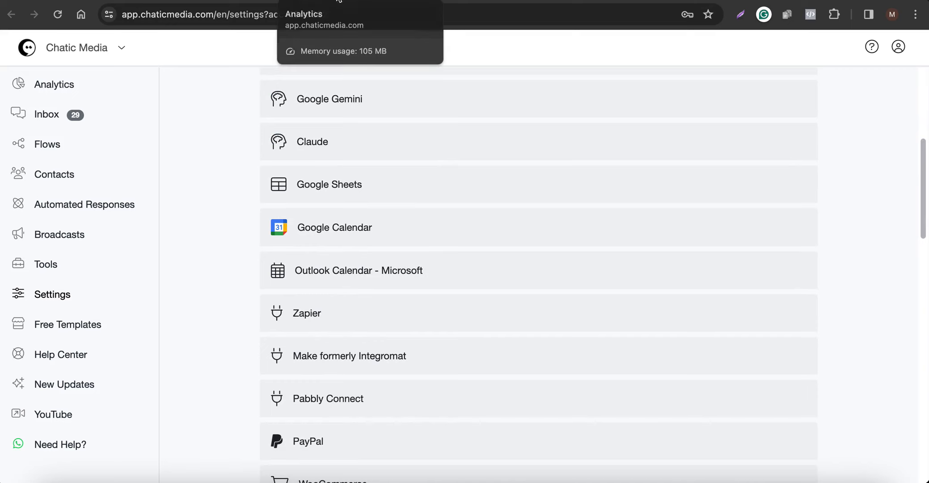
- Return to the inbox conversation and add the Paid Customer tag to the Chatic Media contact
left_click(804, 2)
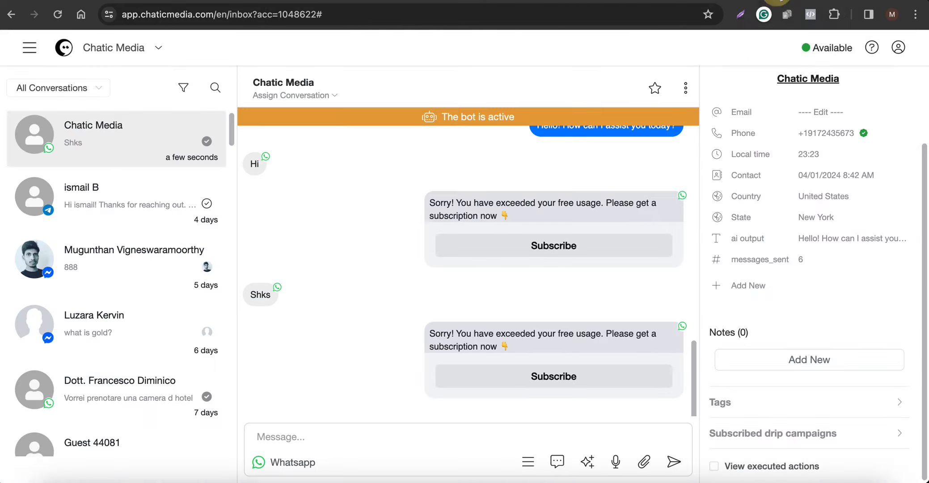
left_click(806, 413)
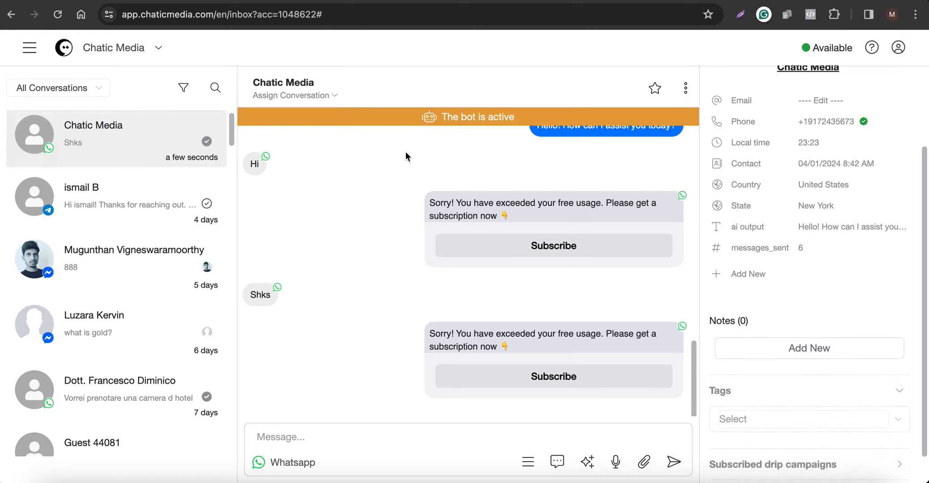
left_click(751, 424)
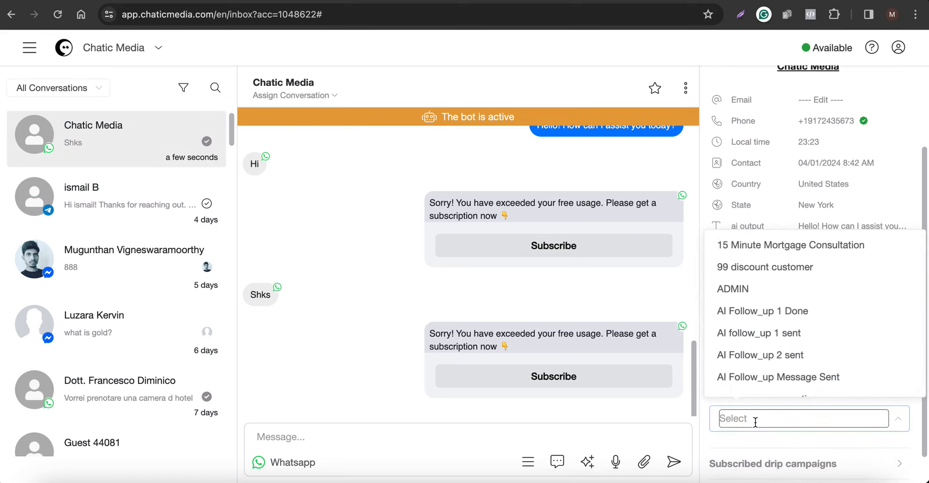
type("paid")
left_click(793, 377)
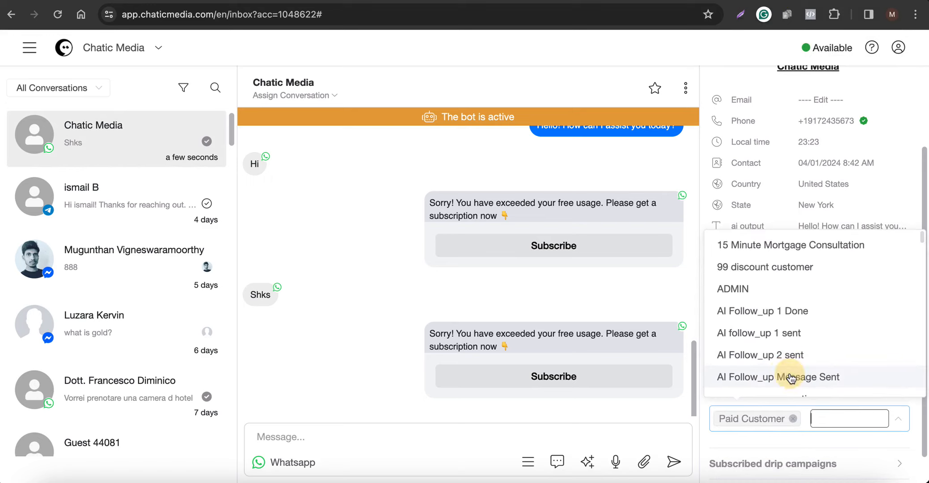
left_click(595, 321)
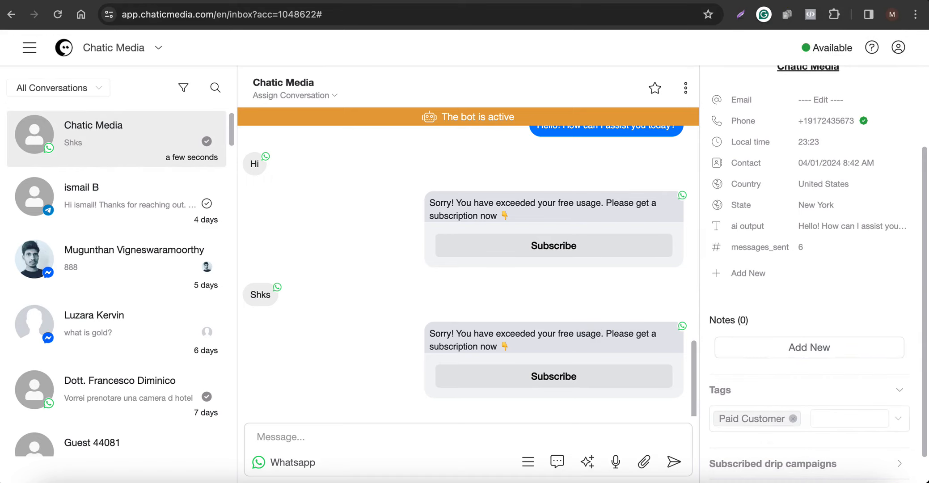
- Review the Paid Customer condition in the Custom AI Assistant flow and the matching tag on the inbox contact
left_click(646, 1)
left_click(357, 160)
scroll(357, 161, "down", 1)
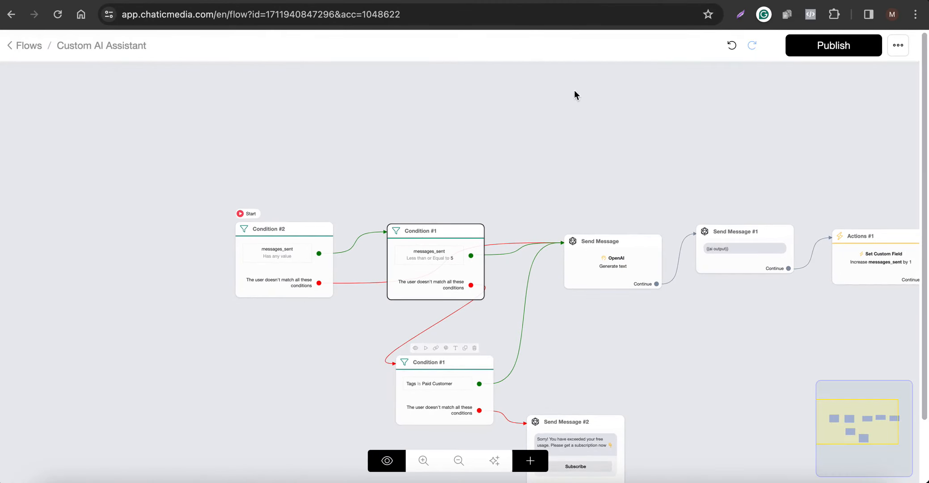
left_click(685, 1)
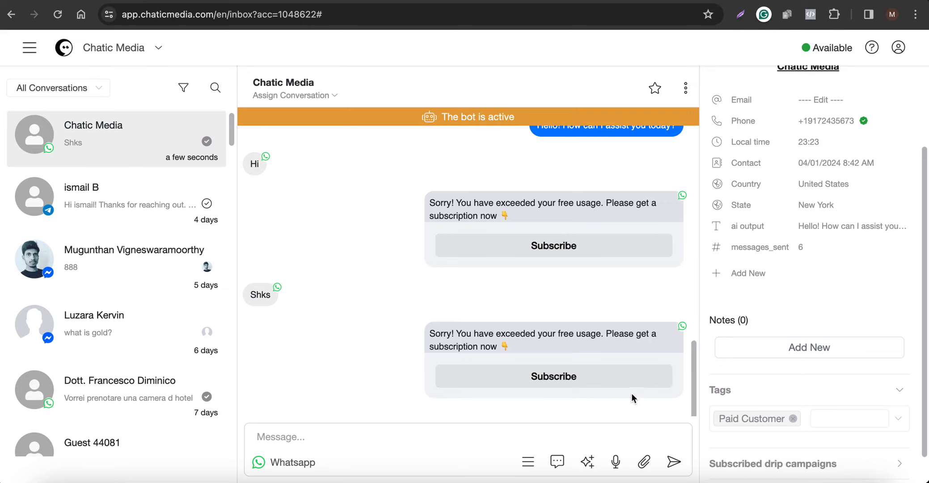
left_click_drag(718, 418, 775, 416)
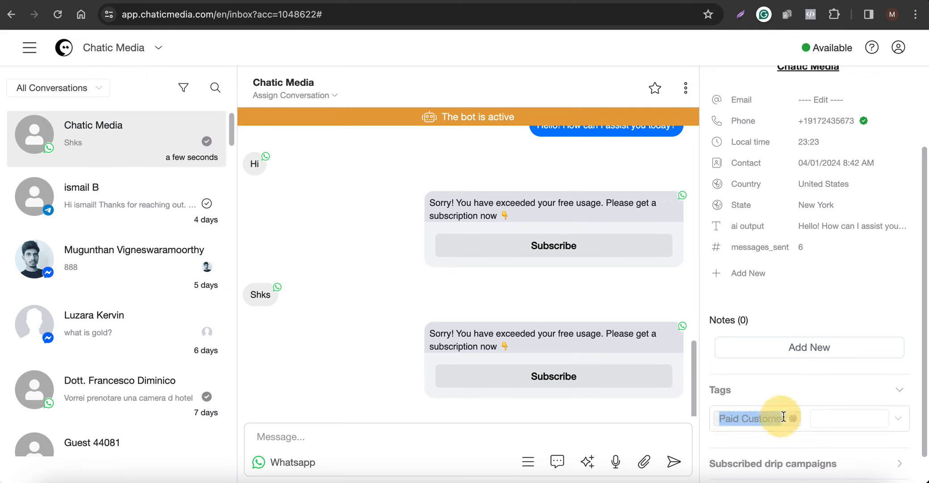
left_click(370, 395)
- Send "Hi" and "Sbsk" in the phone's WhatsApp Demo chat to test the Paid Customer exemption
left_click(796, 481)
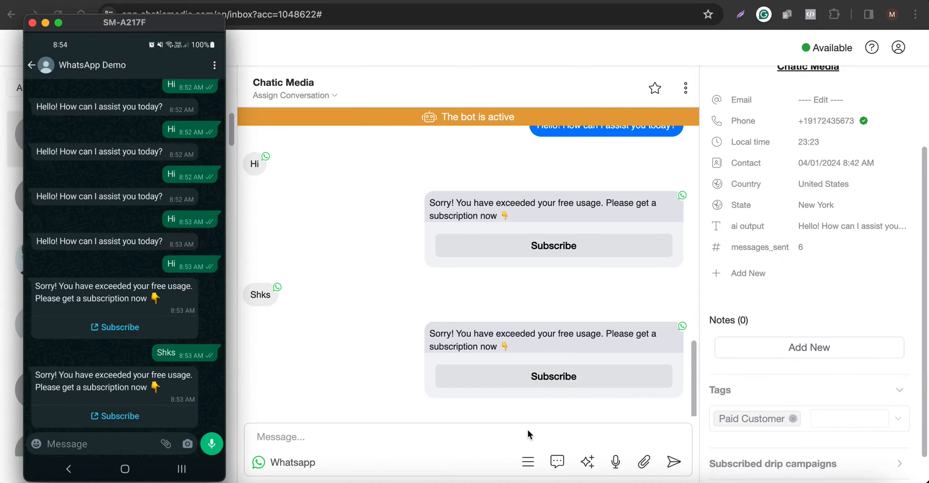
type("Hi")
key("Return")
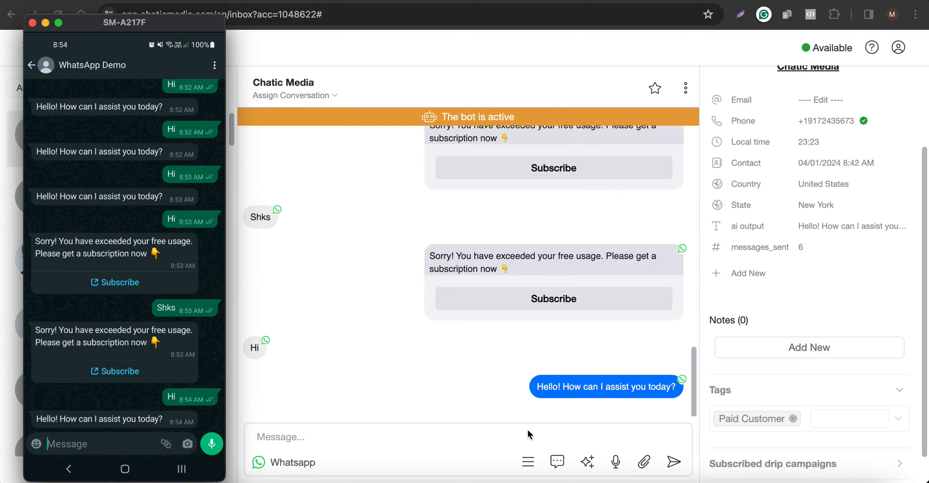
type("Sbsk")
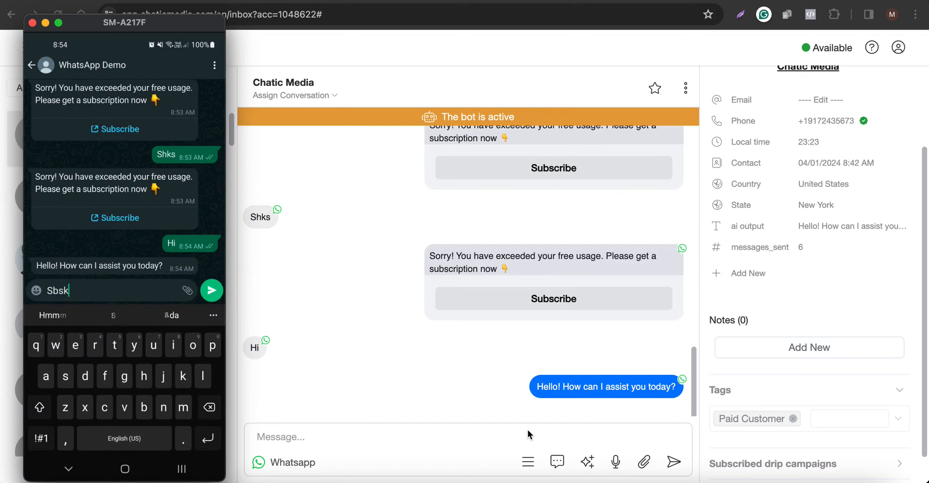
key("Return")
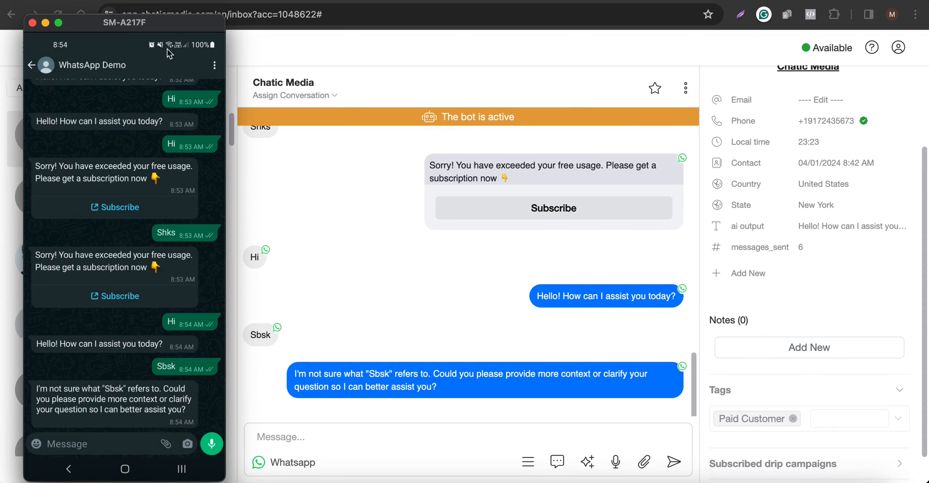
- Reload the inbox to check the contact's messages_sent field and compare it with the phone chat
left_click(354, 186)
left_click(57, 15)
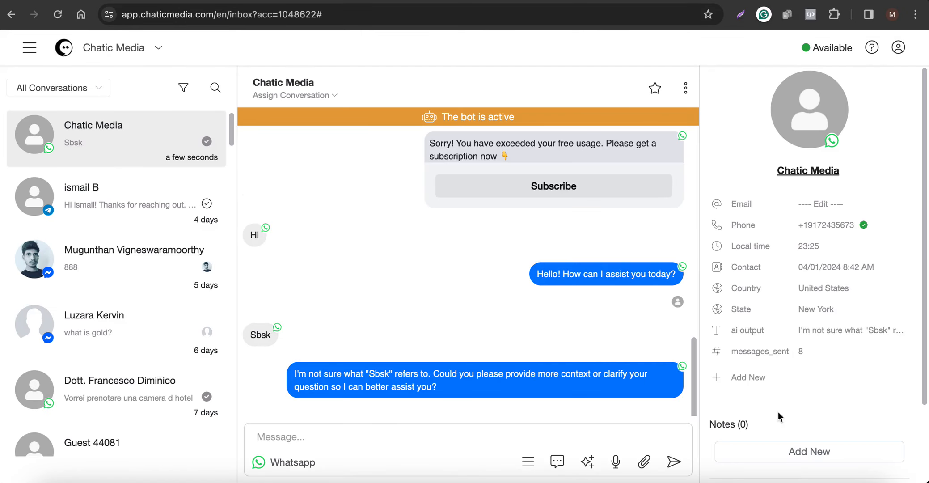
left_click(805, 478)
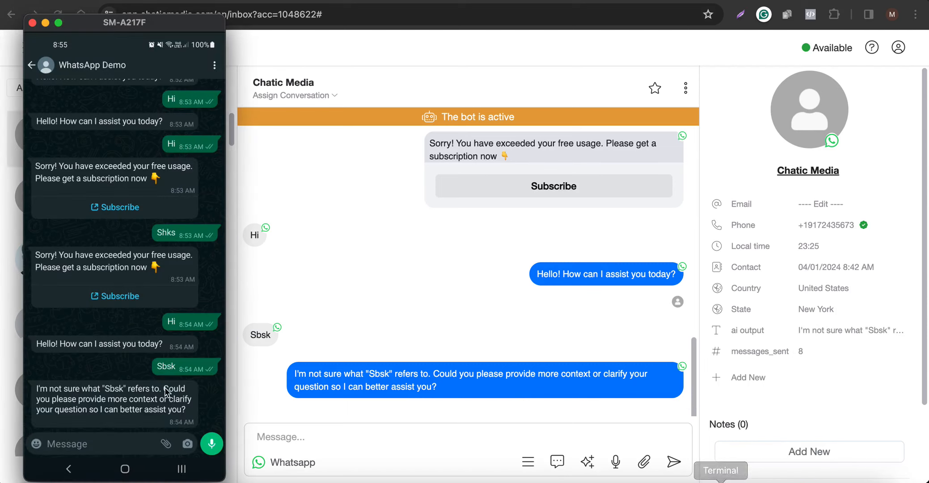
left_click(497, 315)
- Remove the Paid Customer tag from the Chatic Media contact
scroll(760, 440, "down", 3)
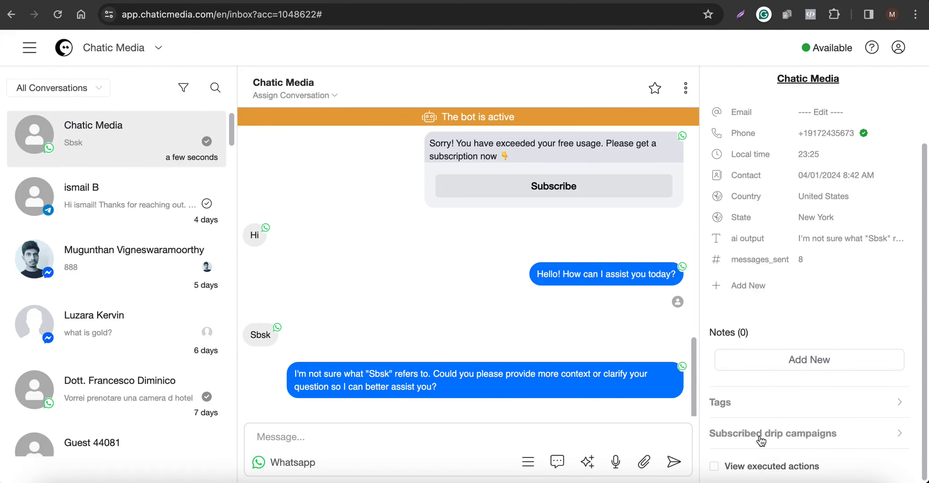
left_click(765, 402)
scroll(768, 404, "down", 1)
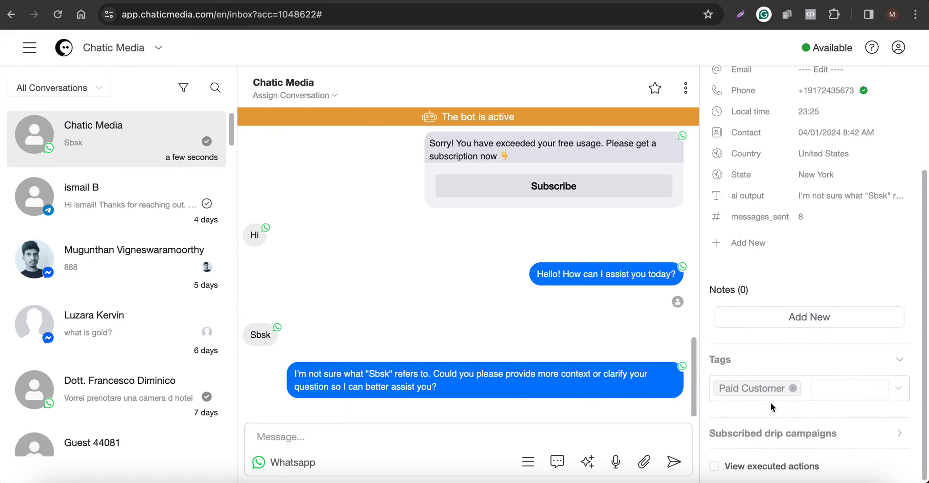
left_click(792, 387)
- Send "Xfgg" in the phone's WhatsApp Demo chat and switch to the Custom AI Assistant slide in Canva
left_click(807, 477)
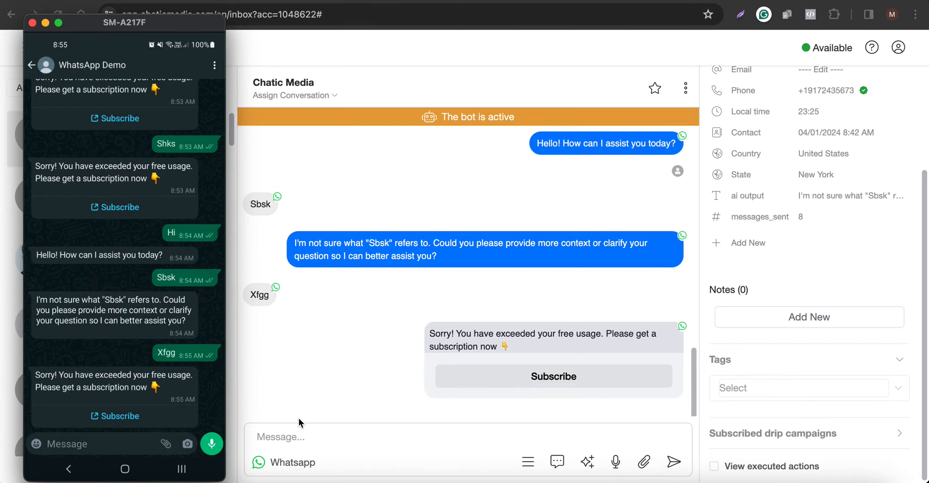
left_click(358, 250)
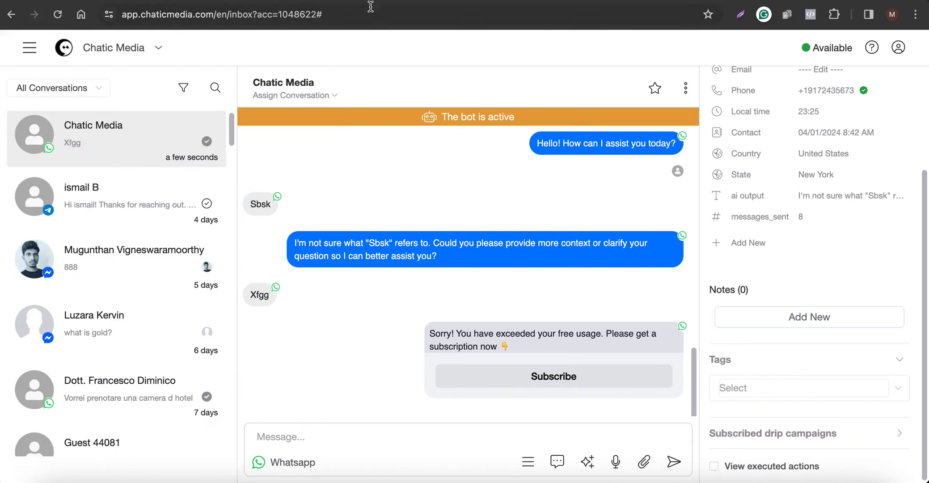
left_click(245, 1)
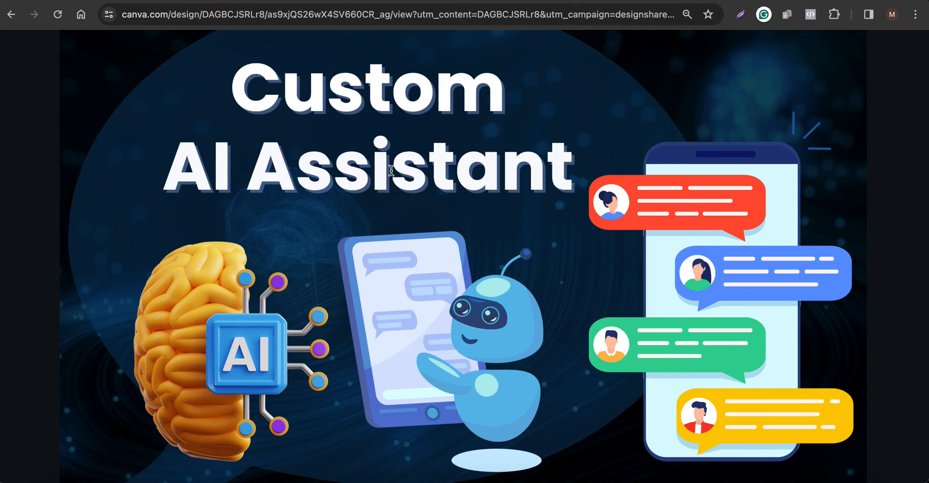